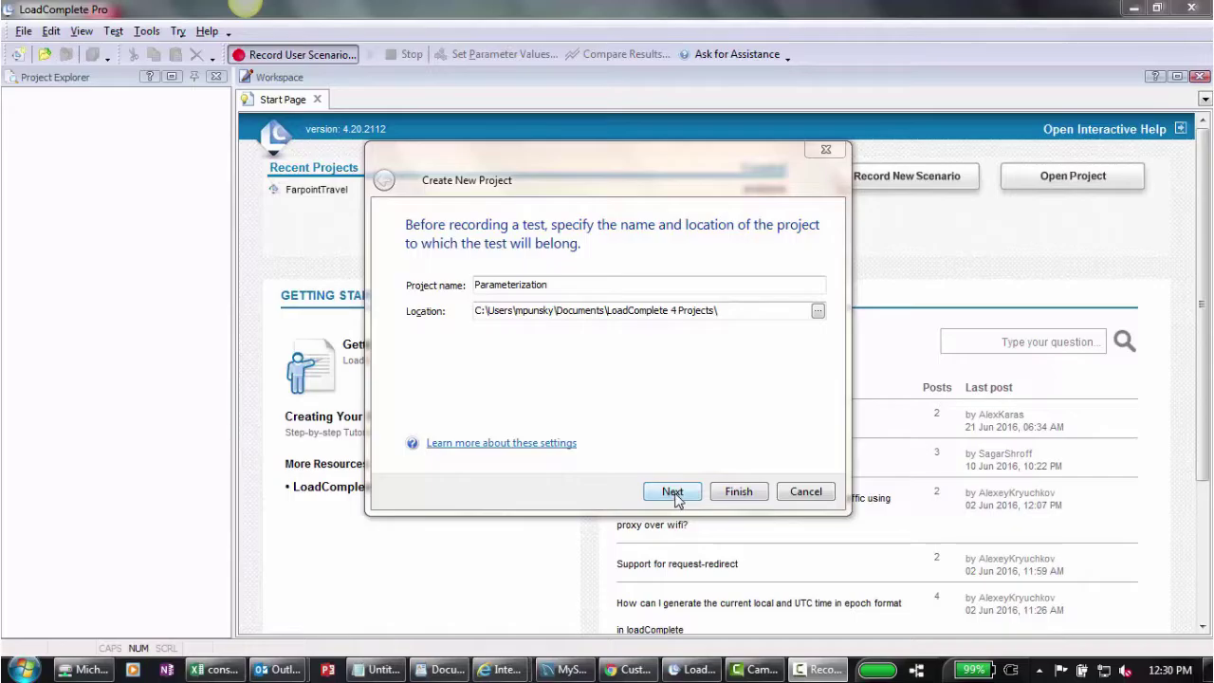
Step: Name the new project Parameterization in the default LoadComplete 4 Projects folder and continue
left_click(673, 492)
left_click(739, 491)
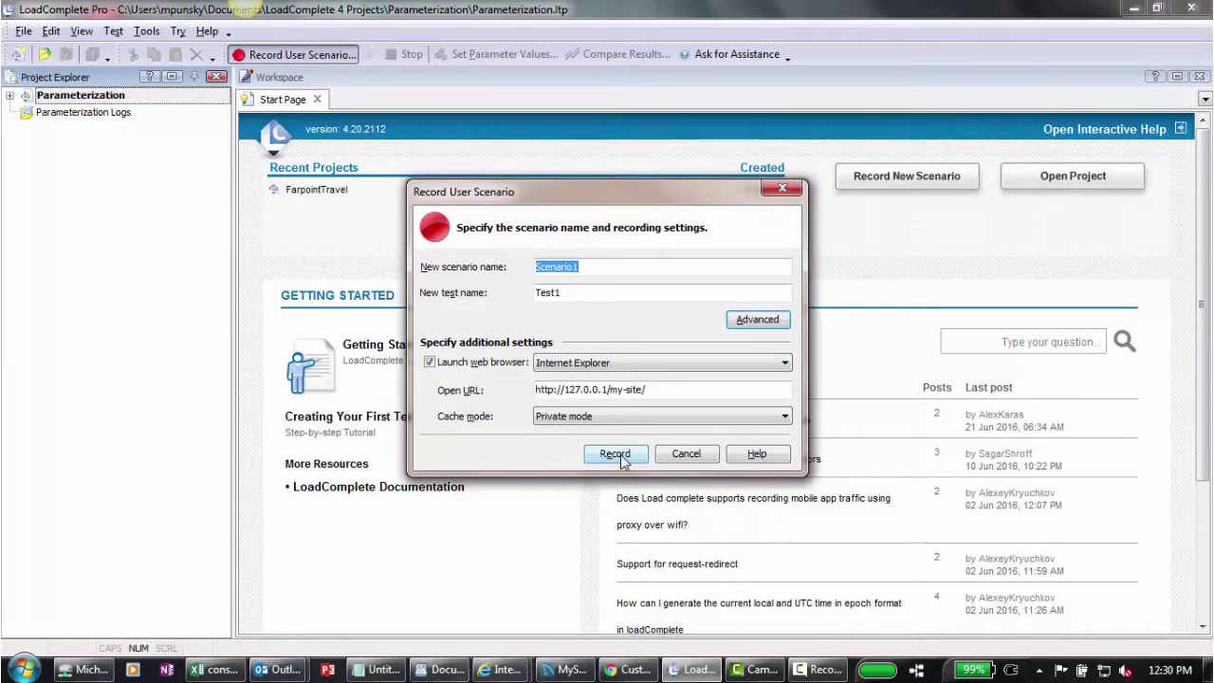
left_click(621, 455)
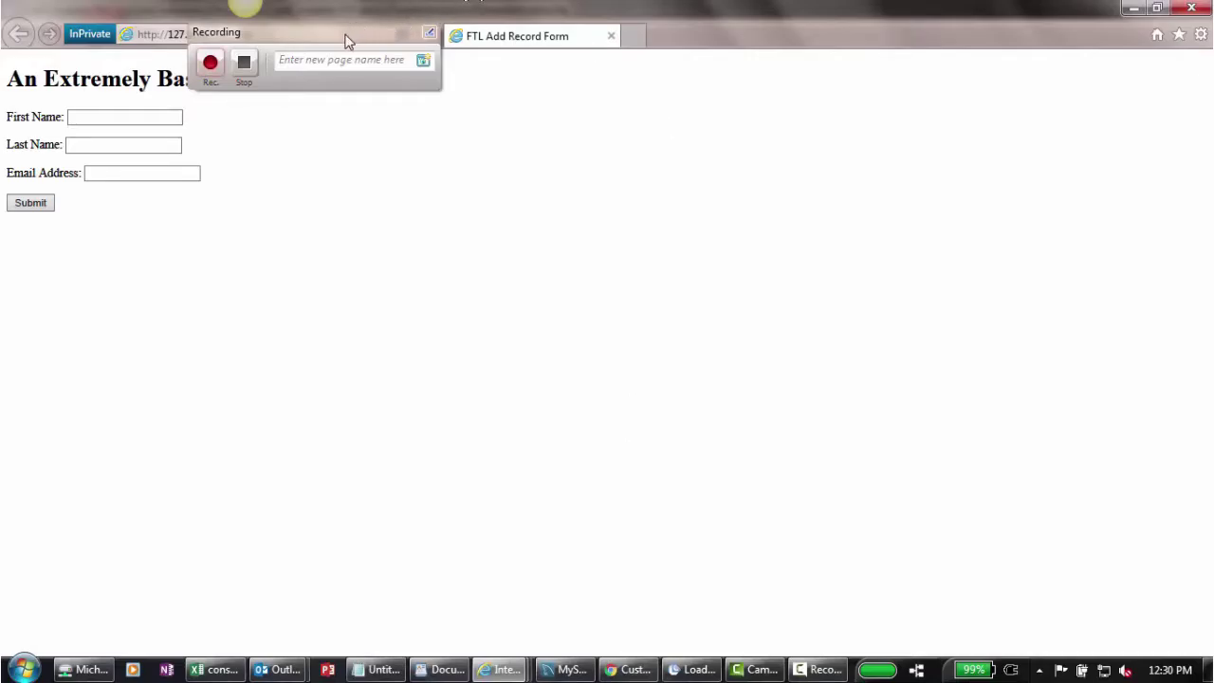
Step: Fill in the form's first name, last name and e-mail address fields
left_click_drag(326, 40, 827, 33)
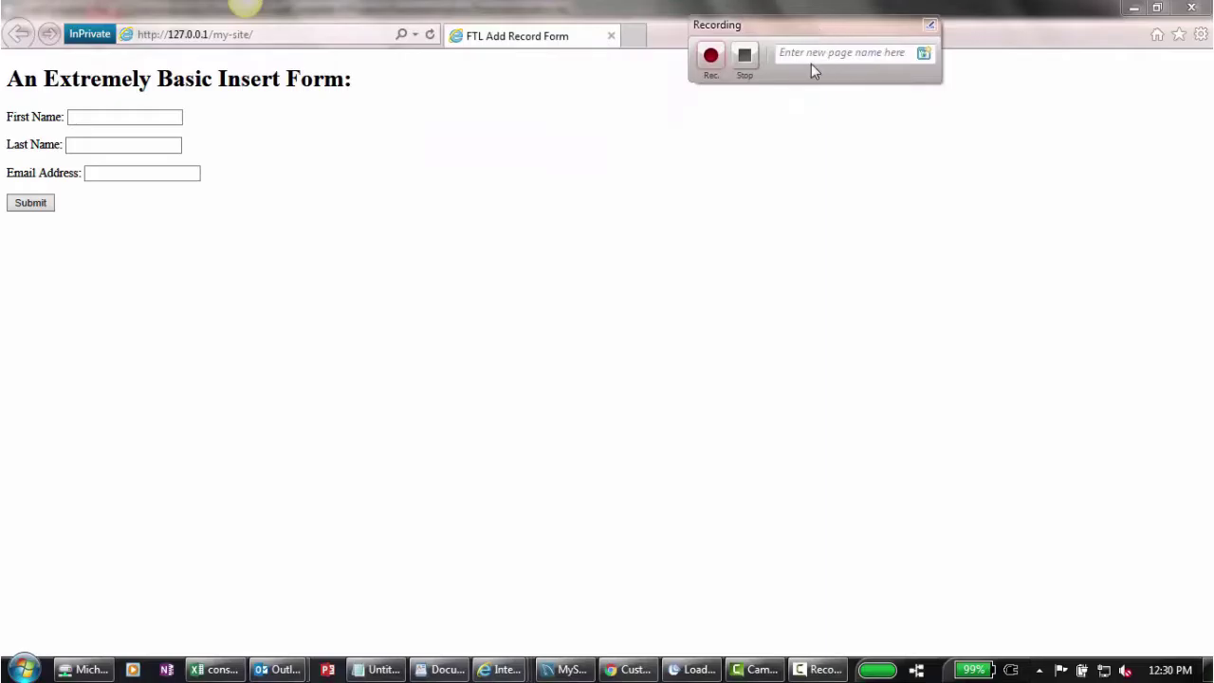
left_click(813, 55)
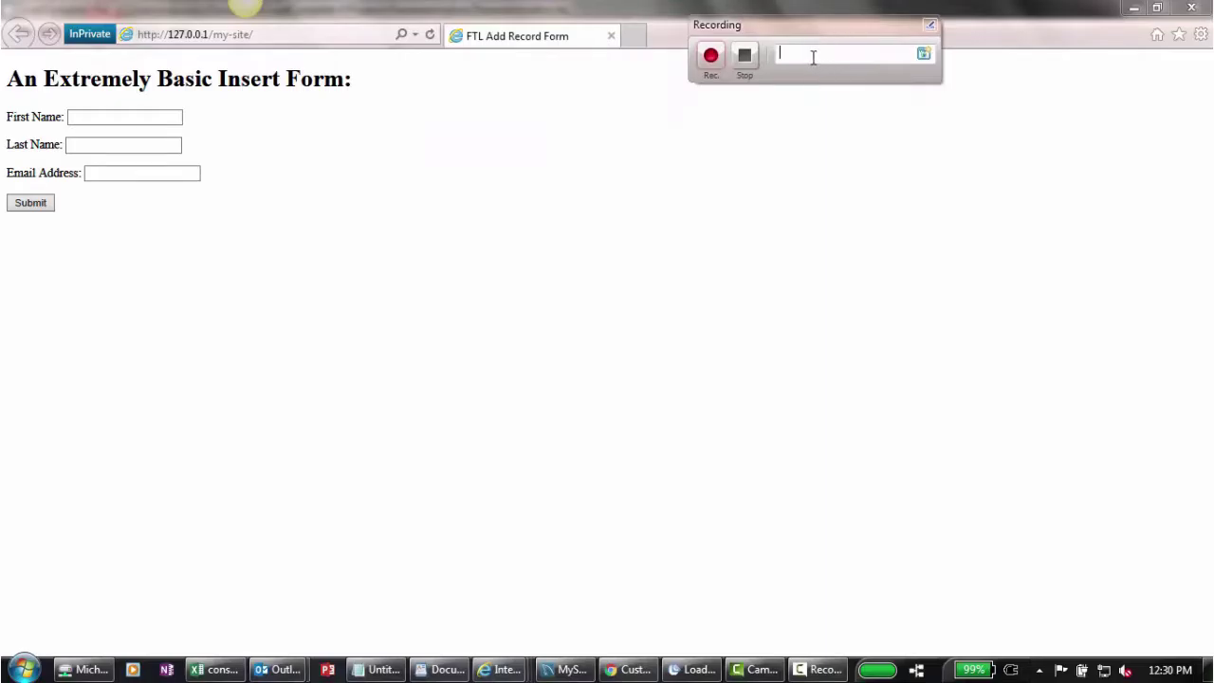
left_click(97, 116)
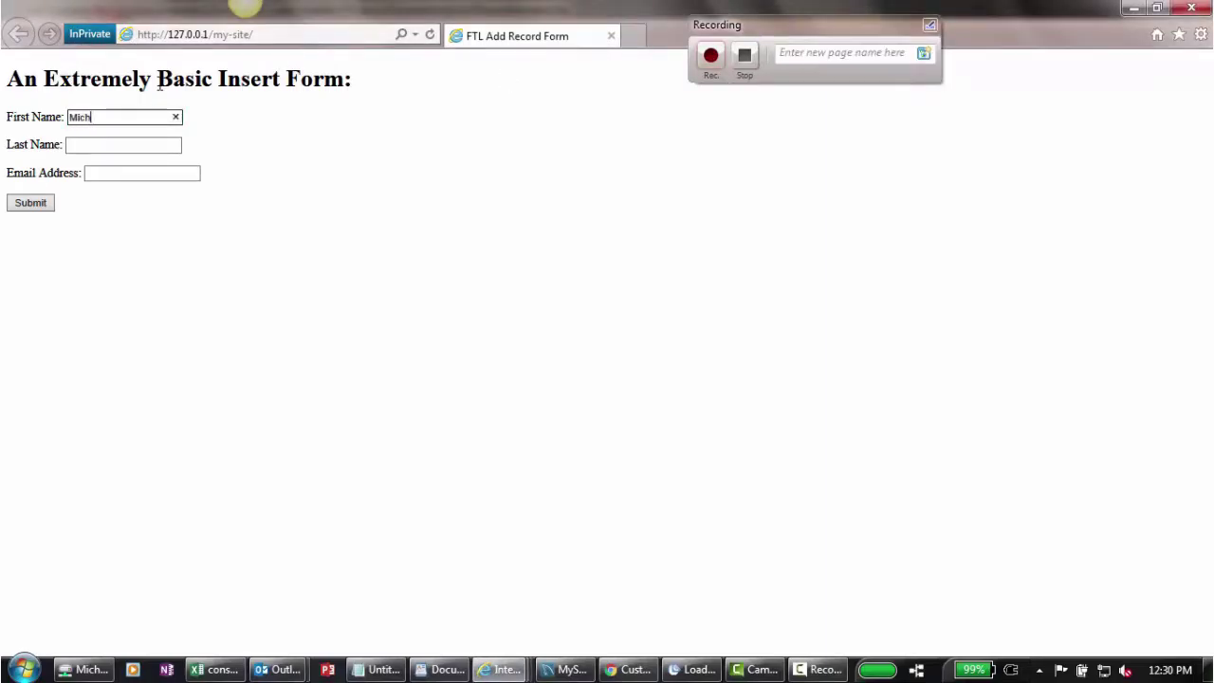
key("Tab")
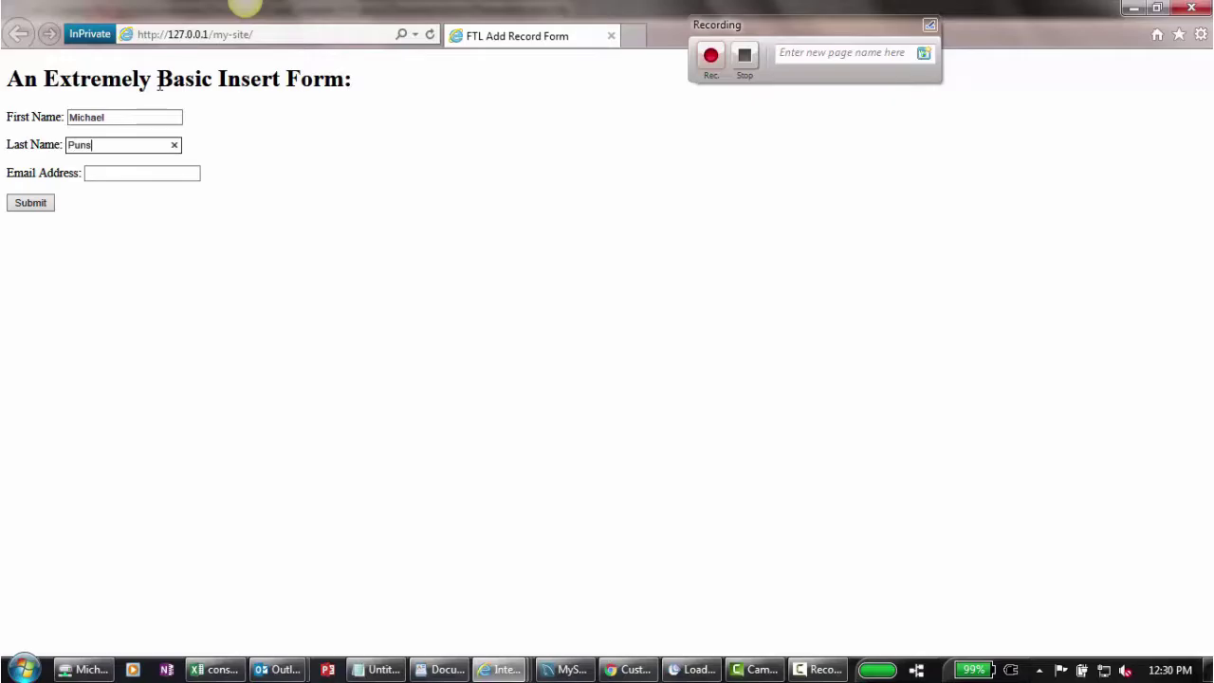
key("Tab")
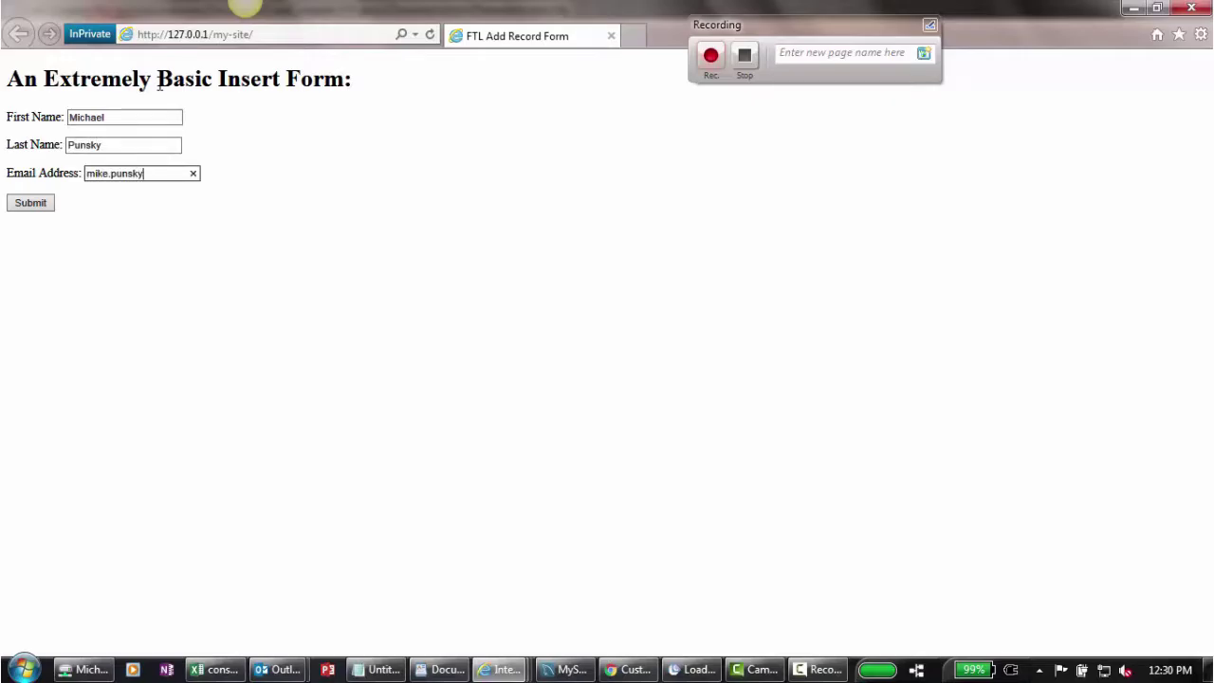
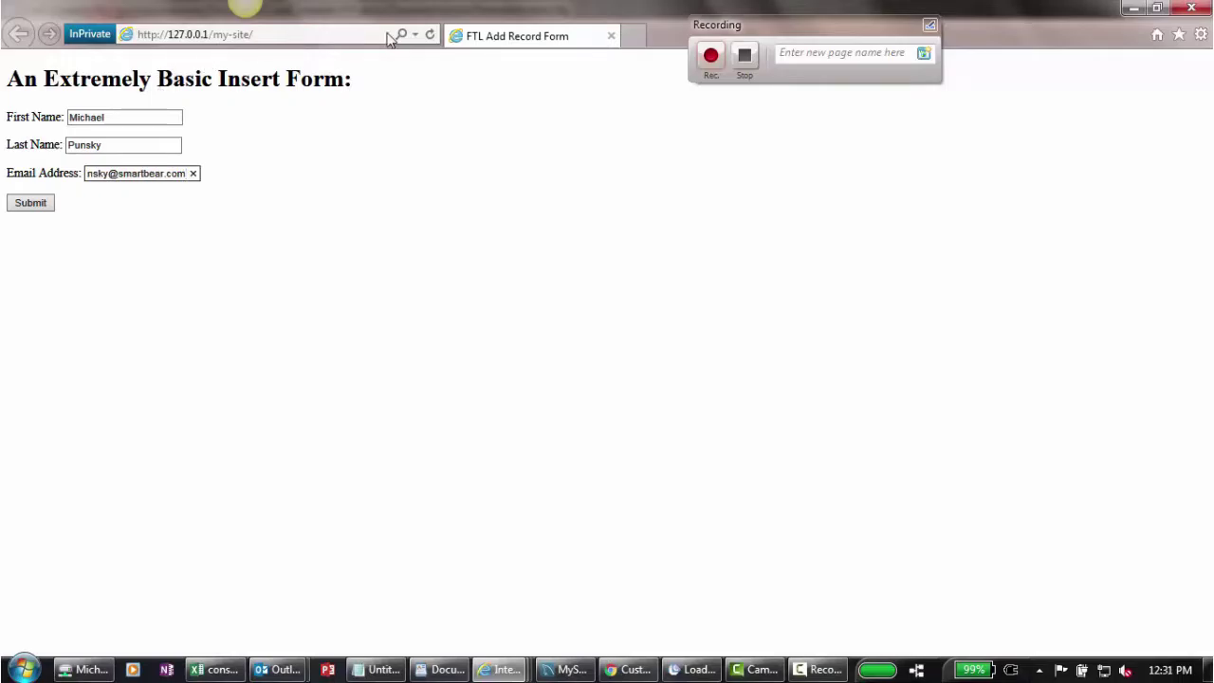
Step: Name the recorded page 'Hit Submit' and submit the form
left_click(885, 55)
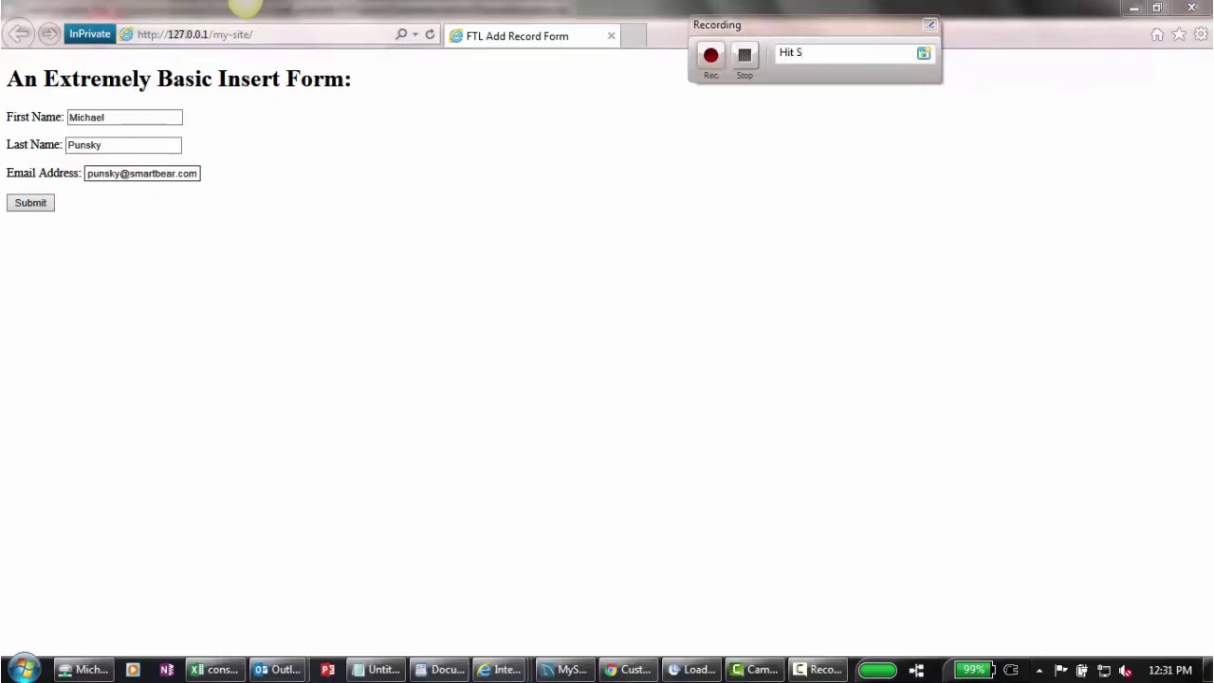
type("Hit Submit")
left_click(33, 206)
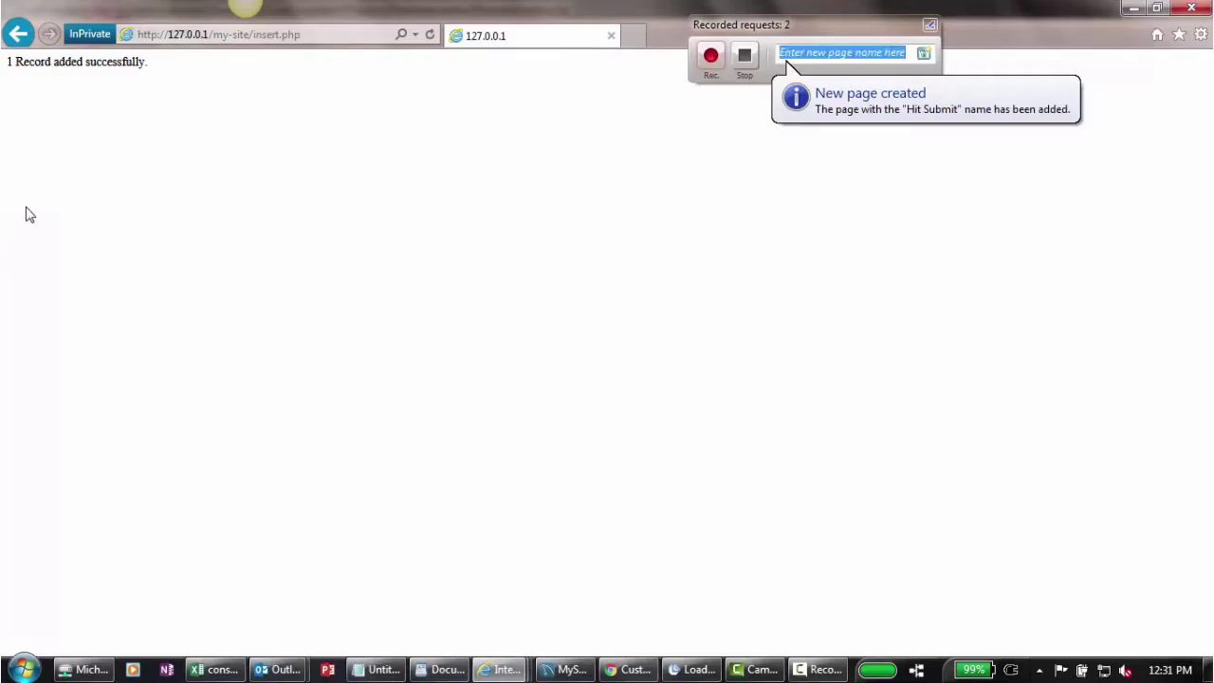
Step: Stop recording, finish the Correlate wizard, and expand Hit Submit to show insert.php and WhatsNext.htm
left_click(746, 57)
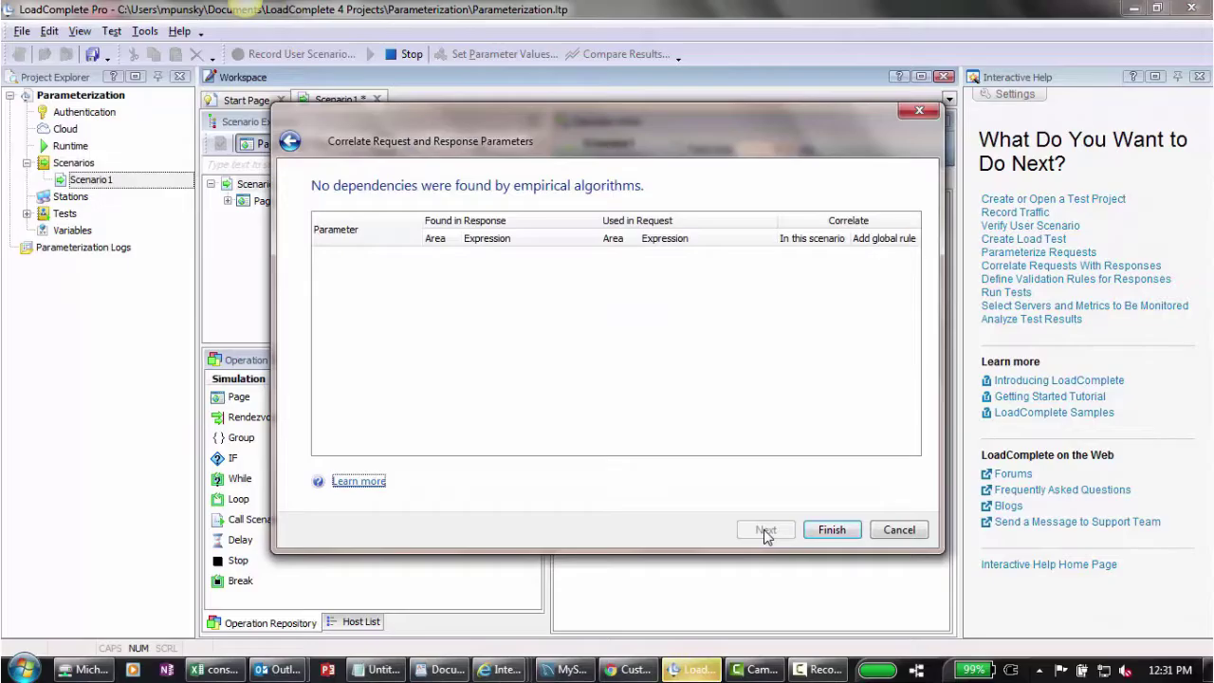
left_click(830, 533)
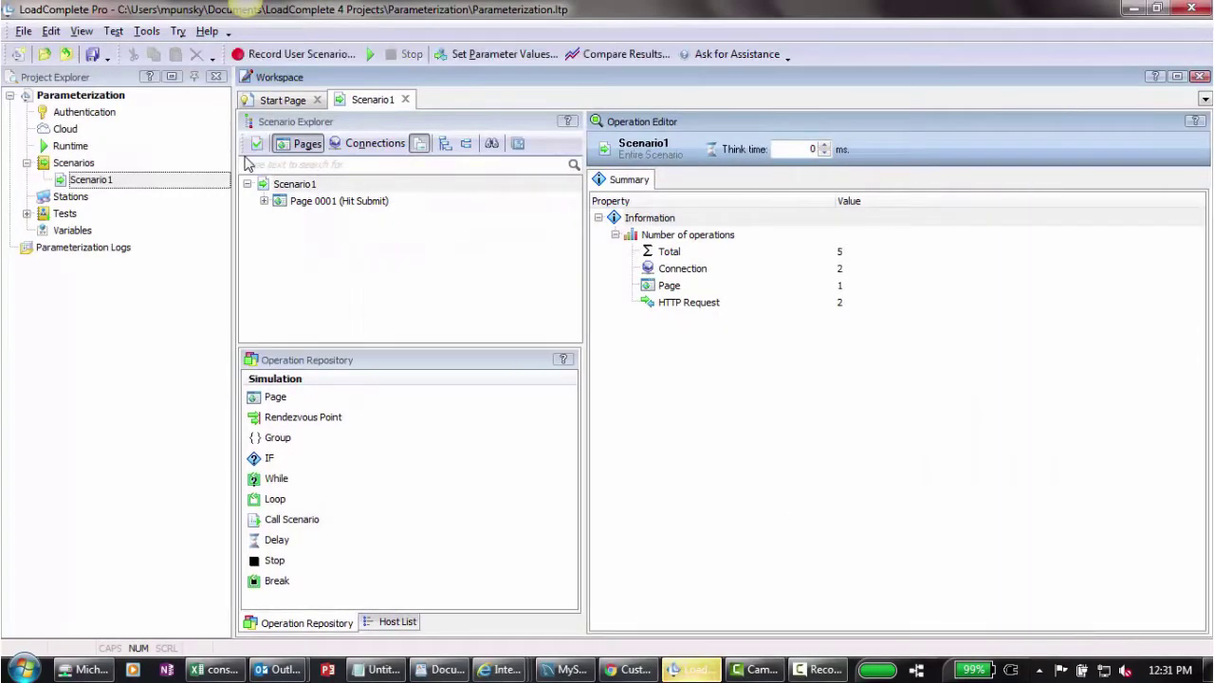
left_click(266, 203)
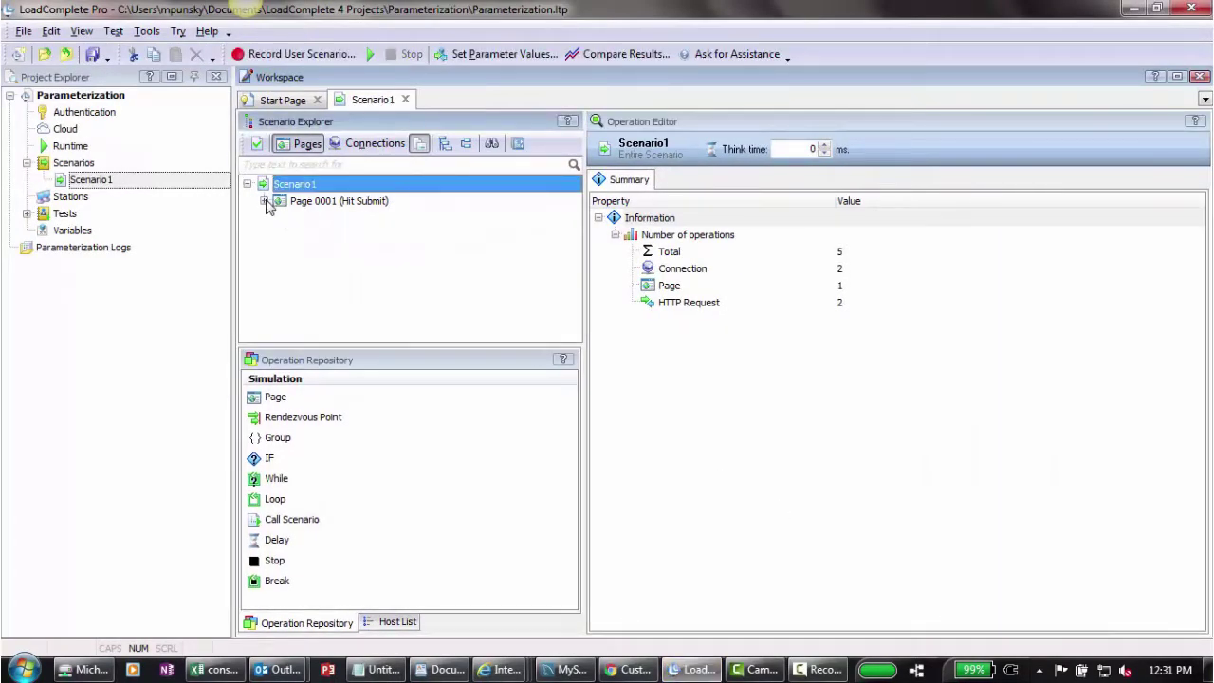
left_click(264, 202)
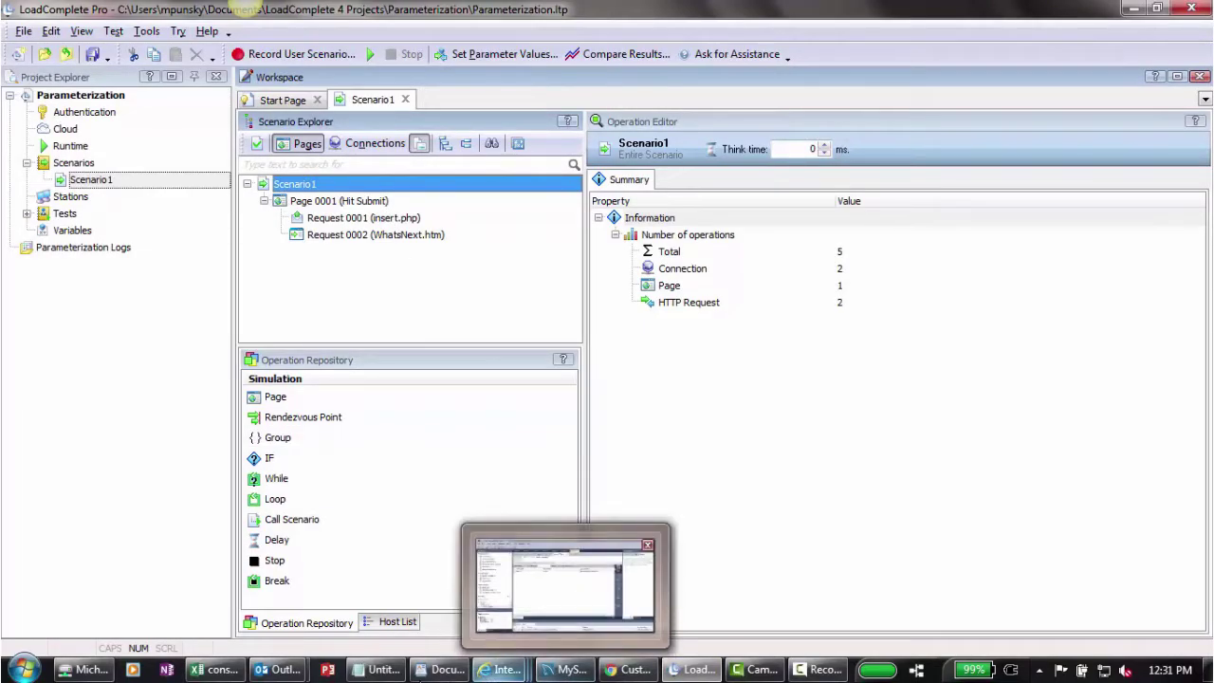
Step: Check the new row in demo.persons in MySQL Workbench, then minimize Workbench
left_click(561, 676)
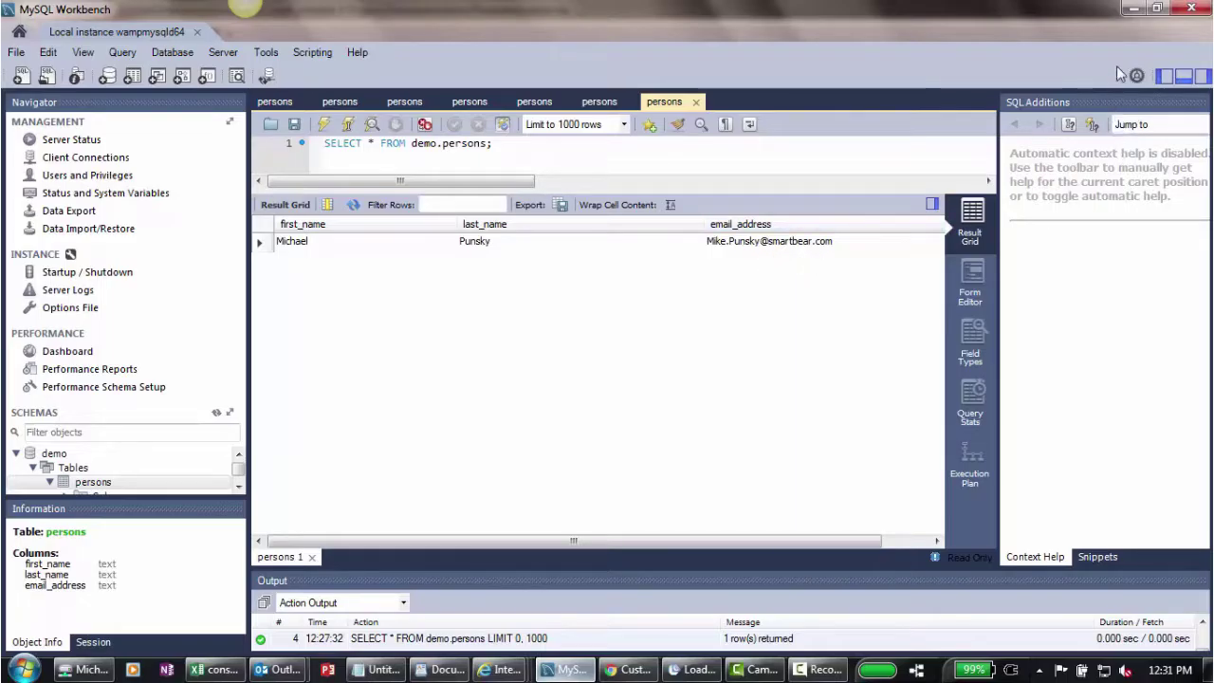
left_click(1138, 9)
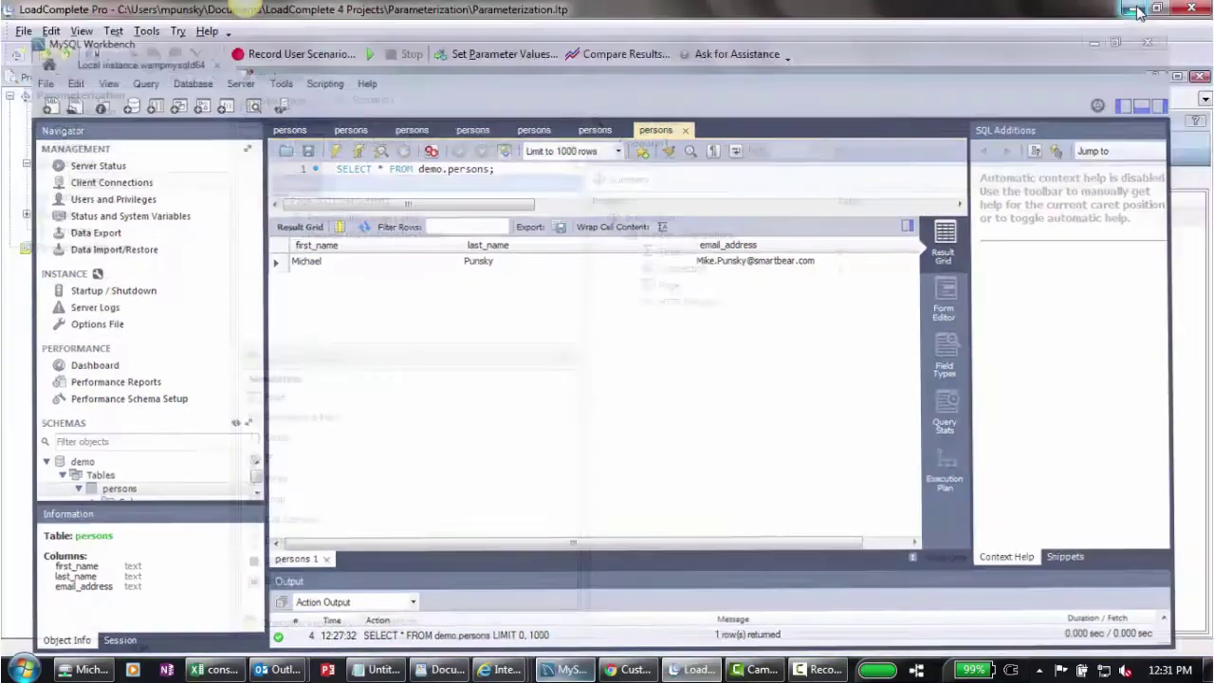
Step: Start parameter binding for firstname with a new variable LTVar1
left_click(520, 57)
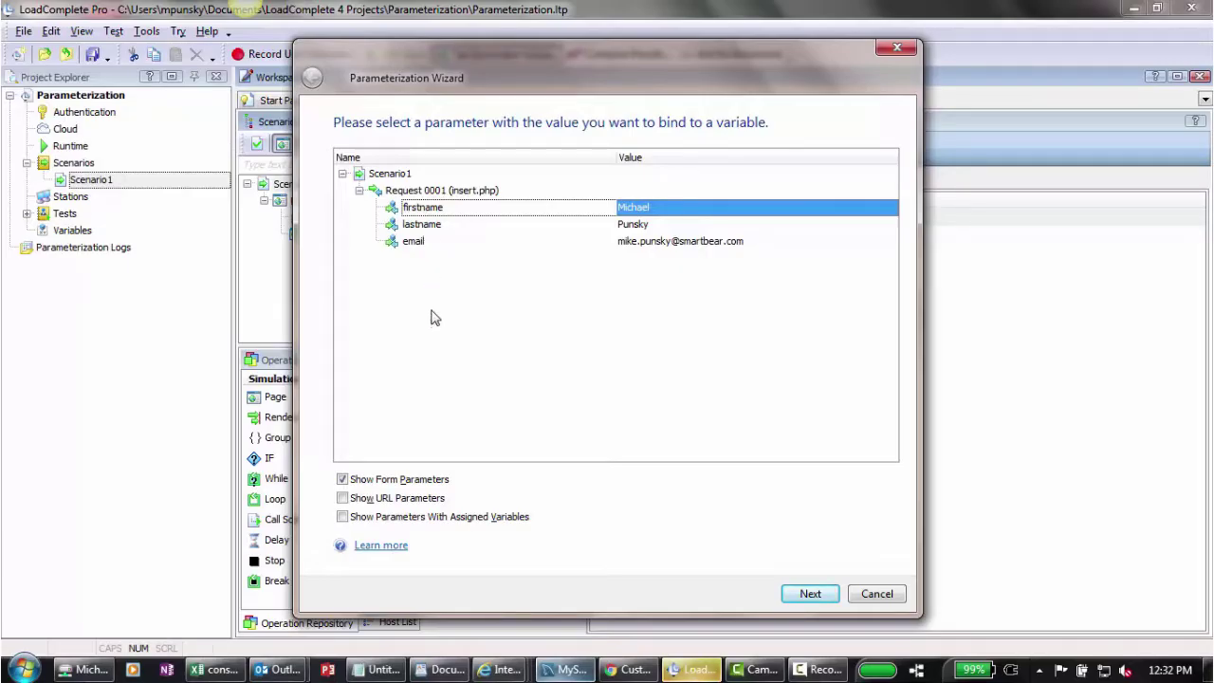
left_click(808, 596)
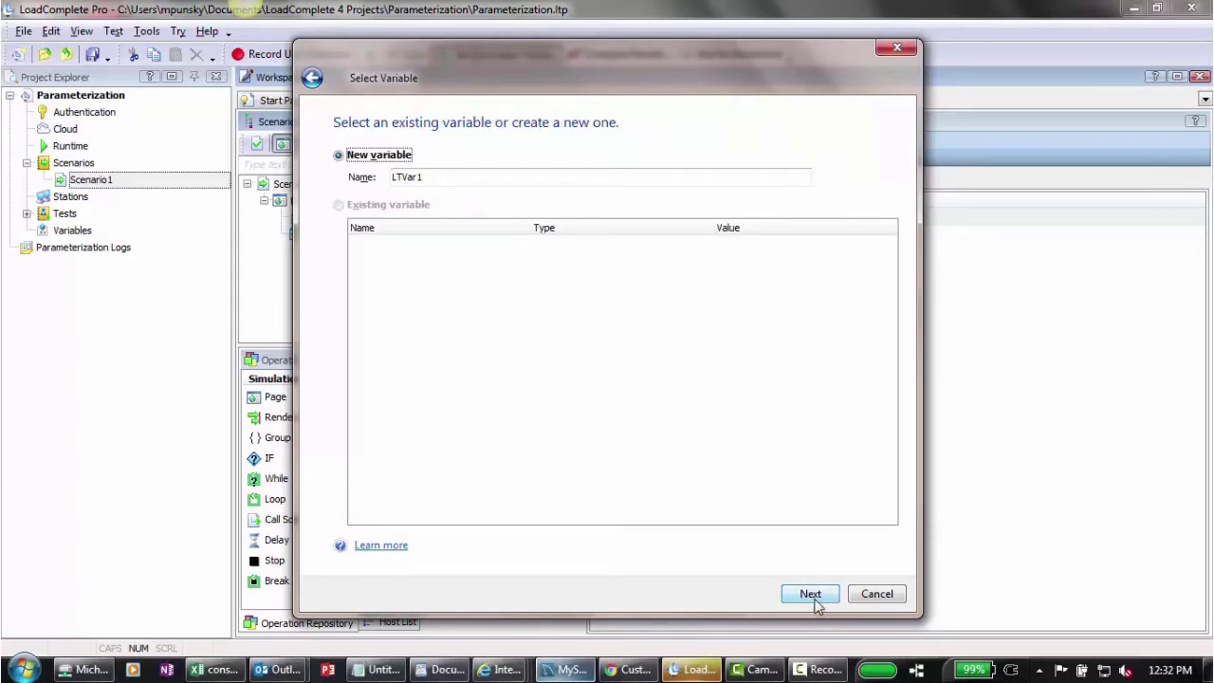
left_click(818, 595)
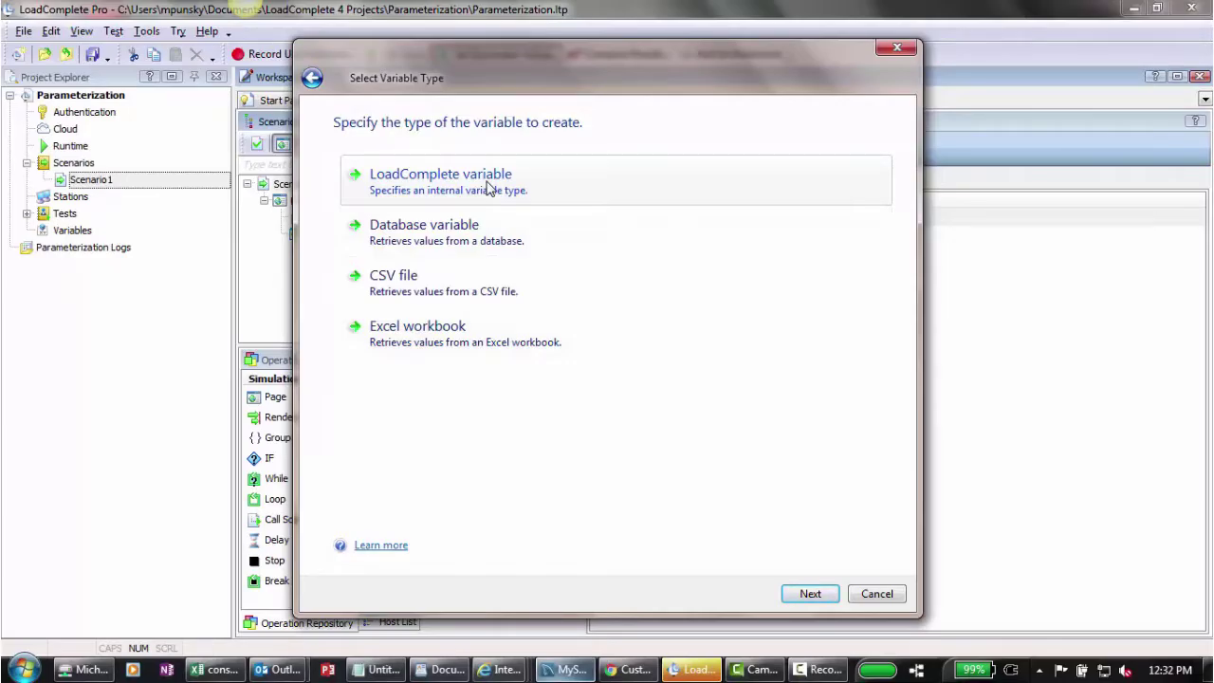
Step: Make LTVar1 a LoadComplete list variable filled by the Name generator with Name kind First
left_click(489, 188)
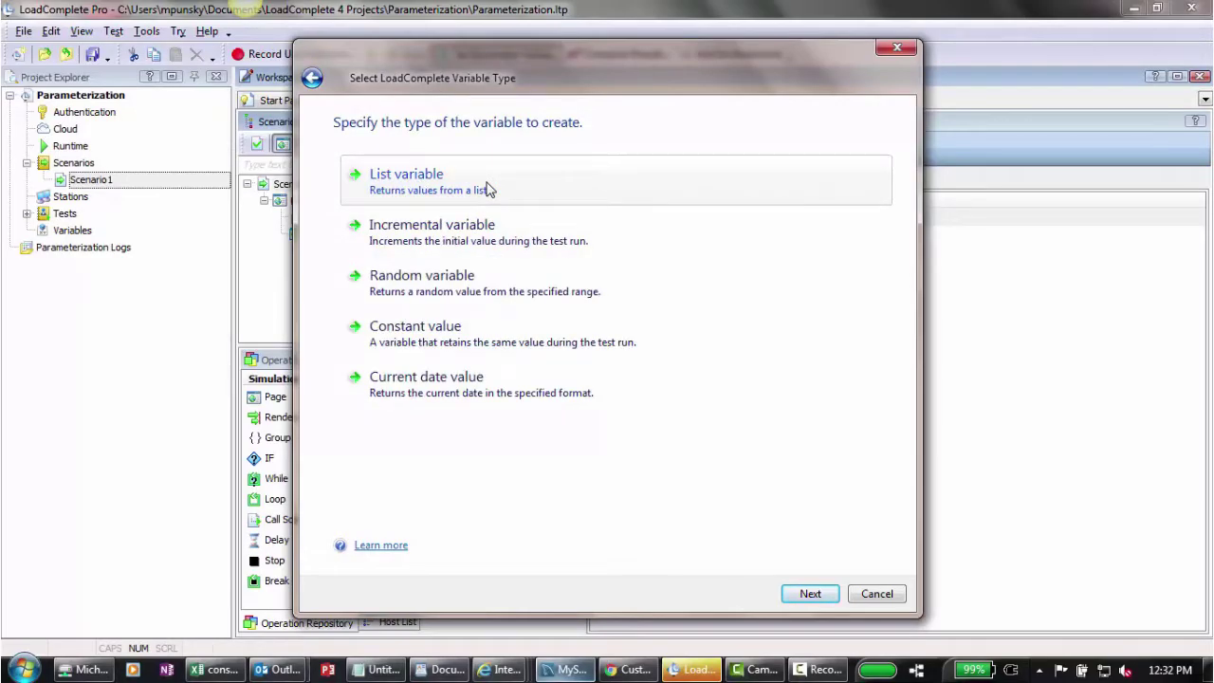
left_click(424, 188)
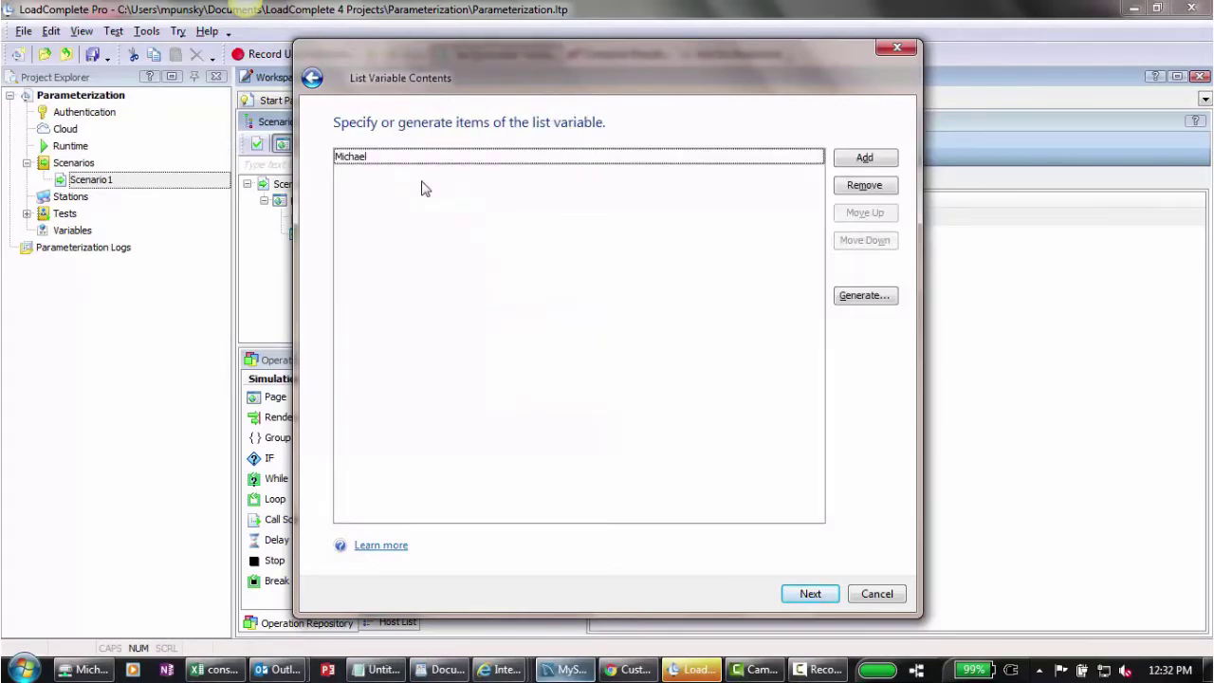
left_click(875, 298)
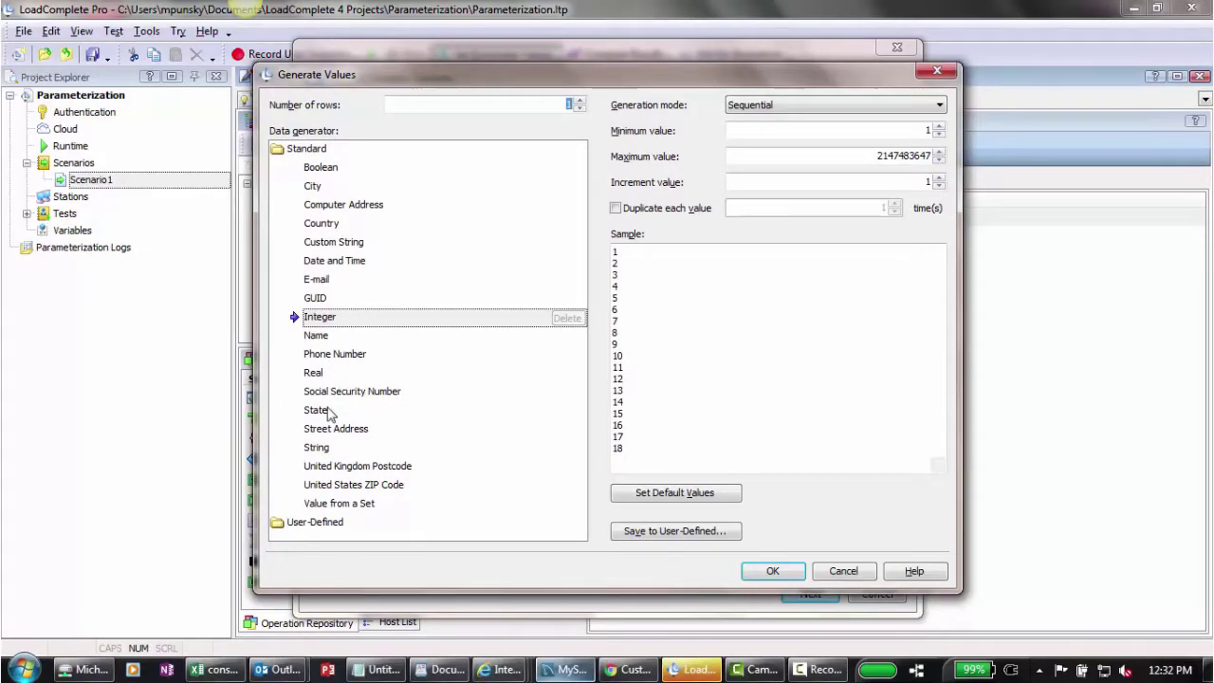
left_click(316, 337)
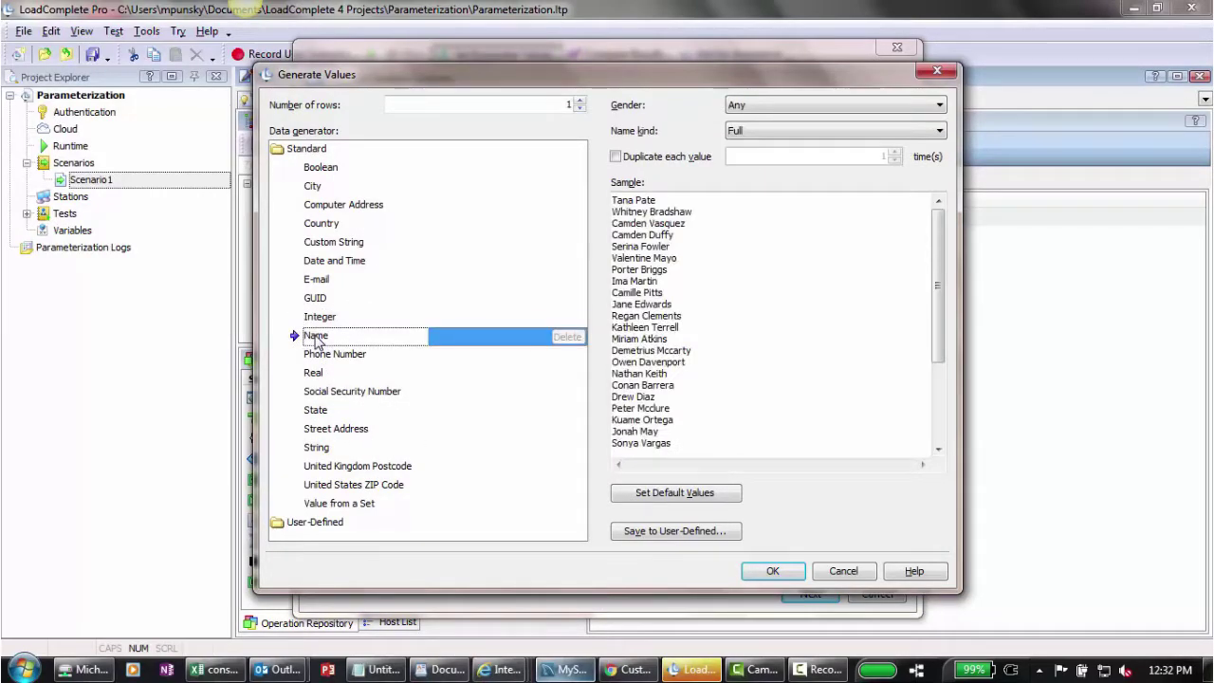
left_click(784, 131)
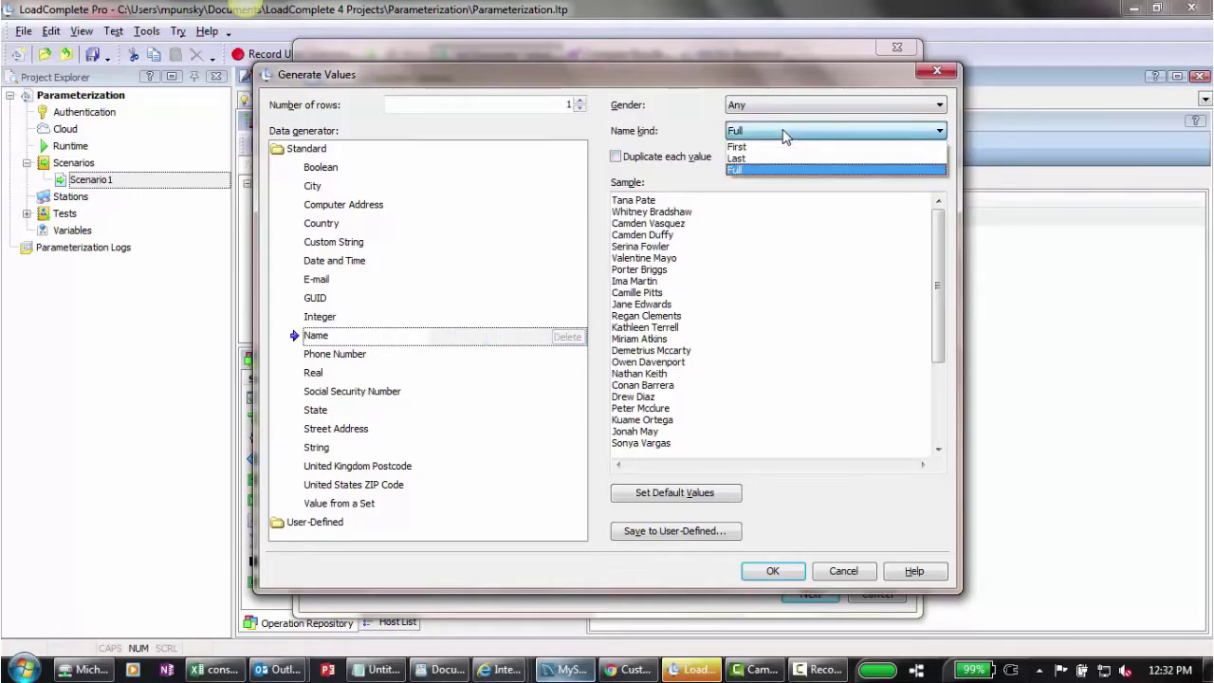
left_click(779, 152)
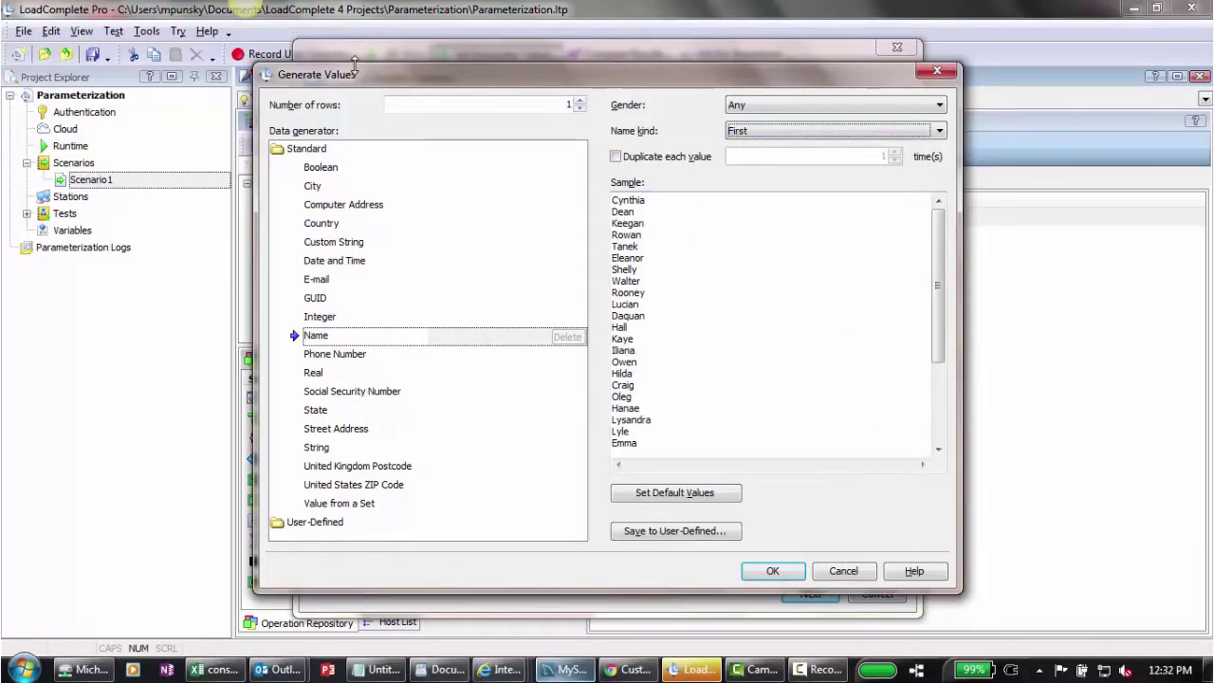
left_click(548, 104)
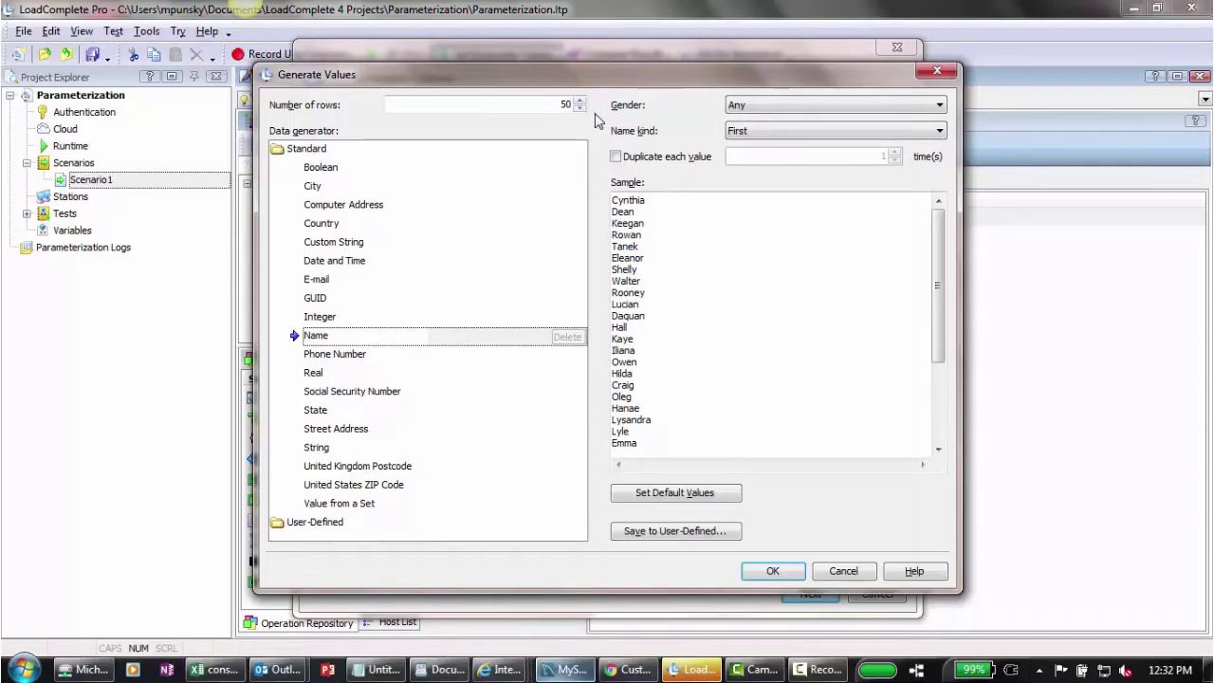
left_click(773, 570)
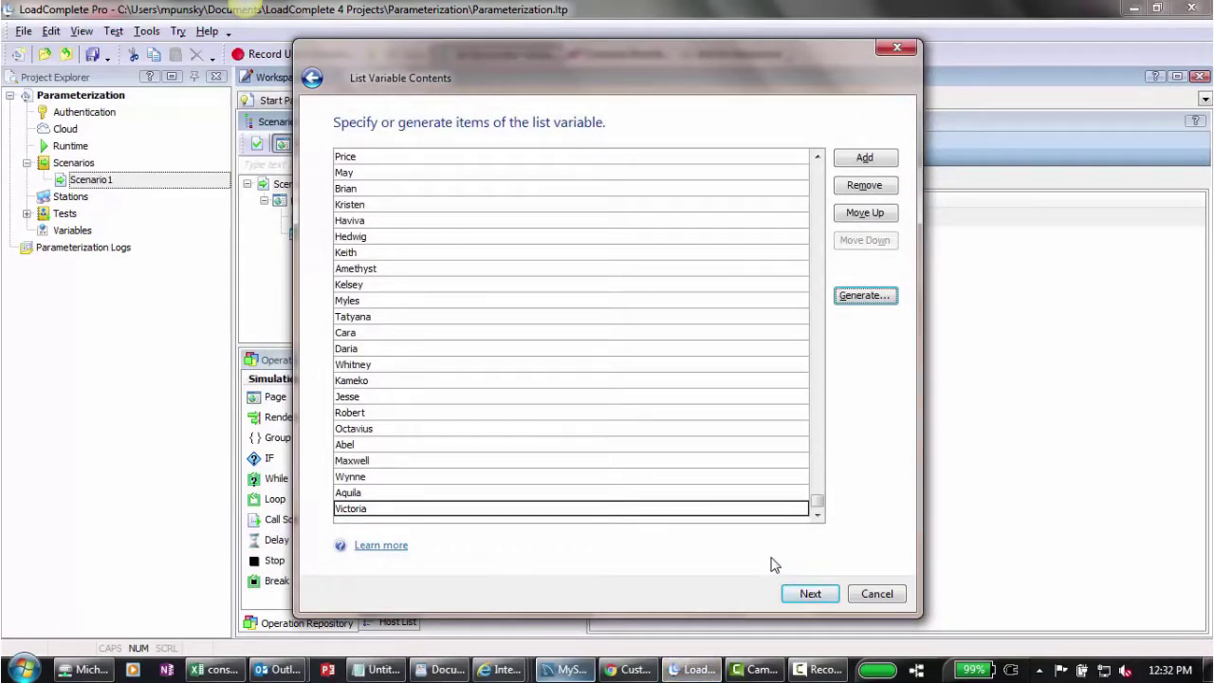
Step: Set LTVar1 to return the next value on each use and go on to another parameter
left_click(817, 598)
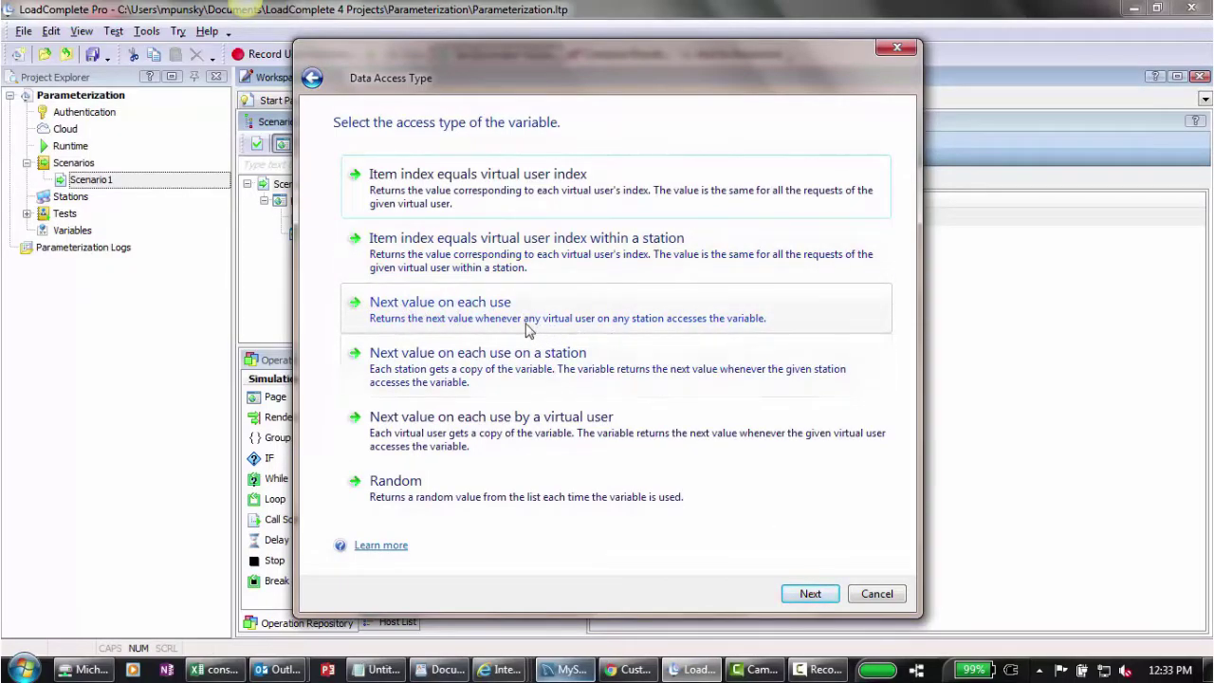
left_click(462, 313)
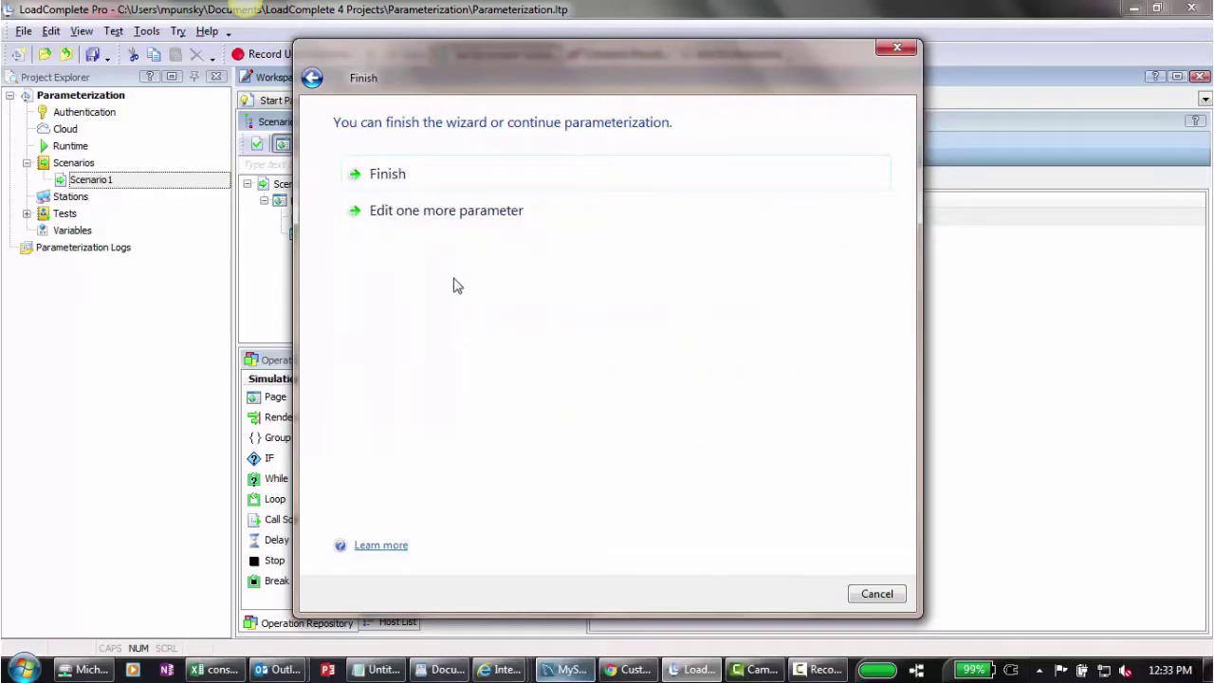
left_click(450, 212)
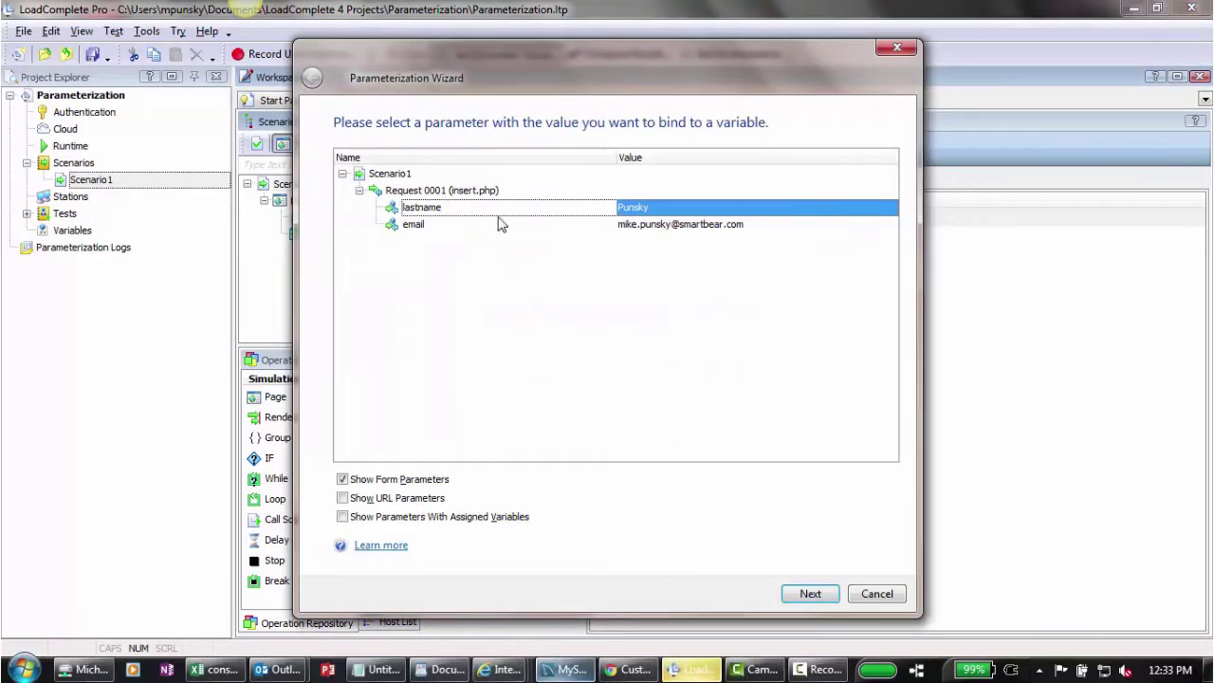
Step: Create list variable LTVar2 of generated last names, read as the next value on each use
left_click(814, 595)
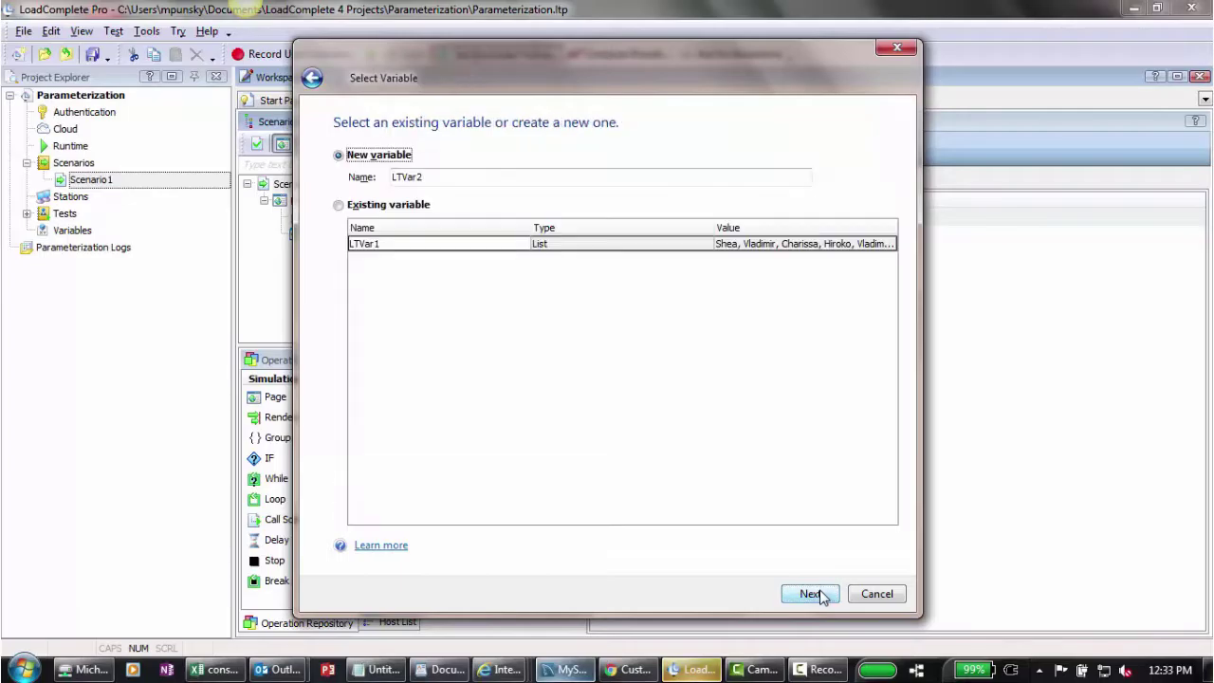
left_click(816, 594)
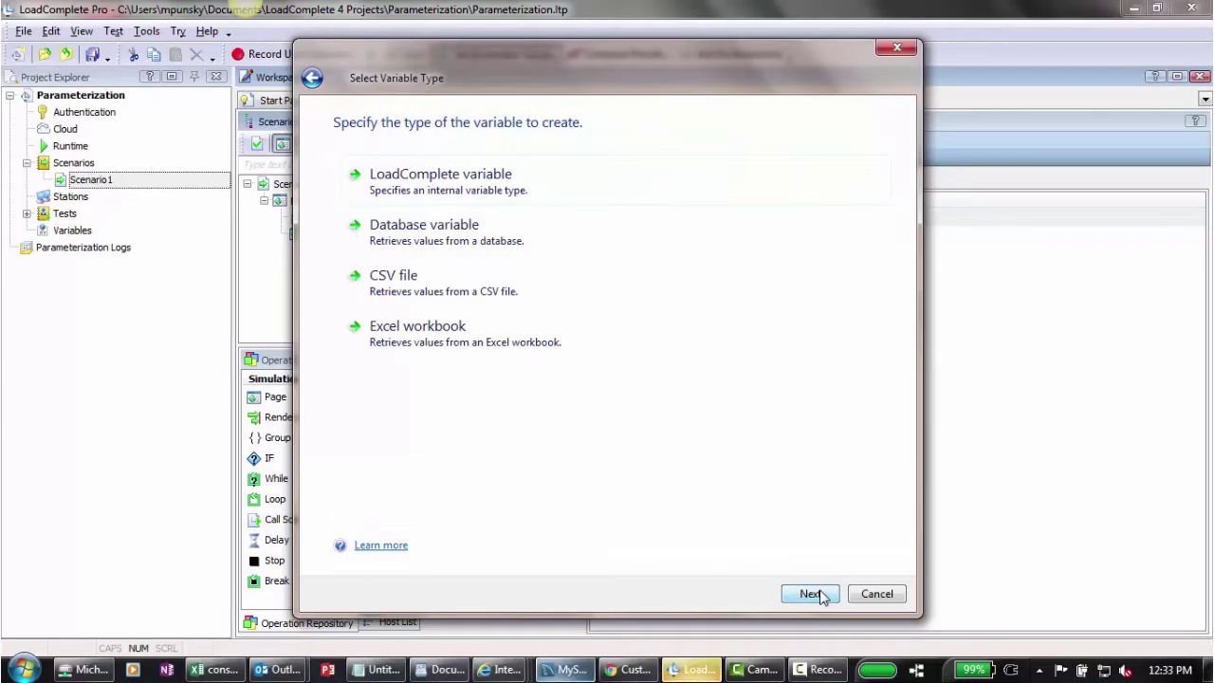
left_click(455, 178)
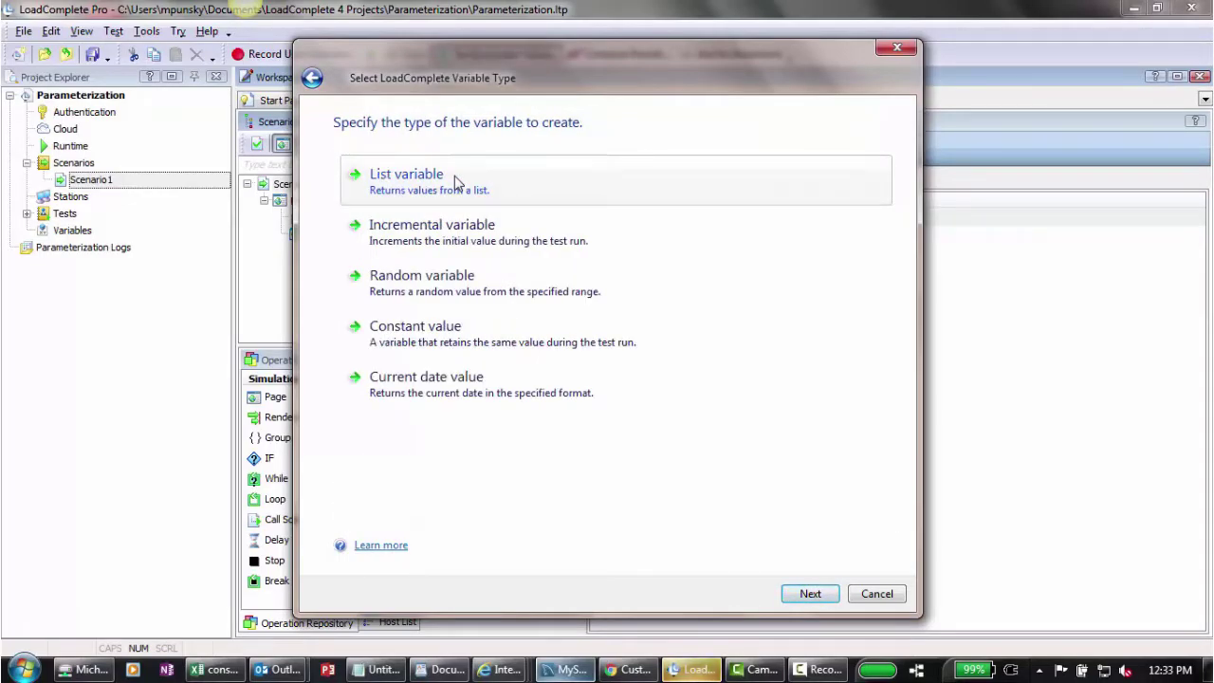
left_click(456, 181)
left_click(862, 301)
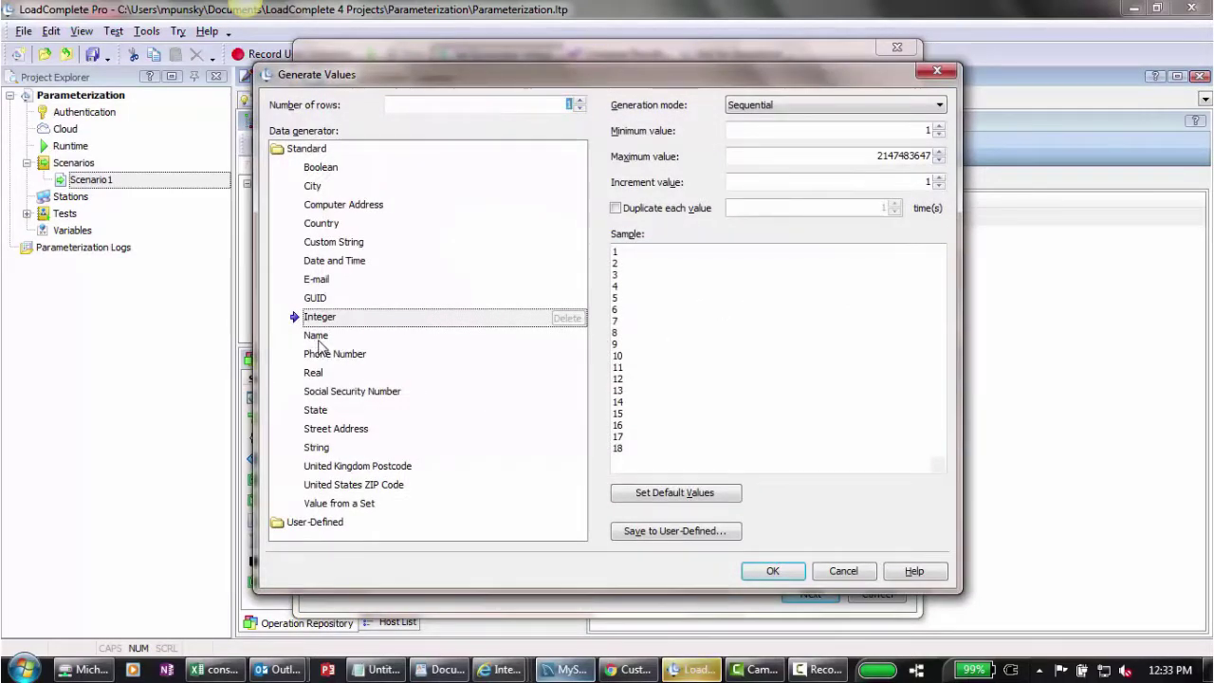
left_click(317, 339)
left_click(797, 133)
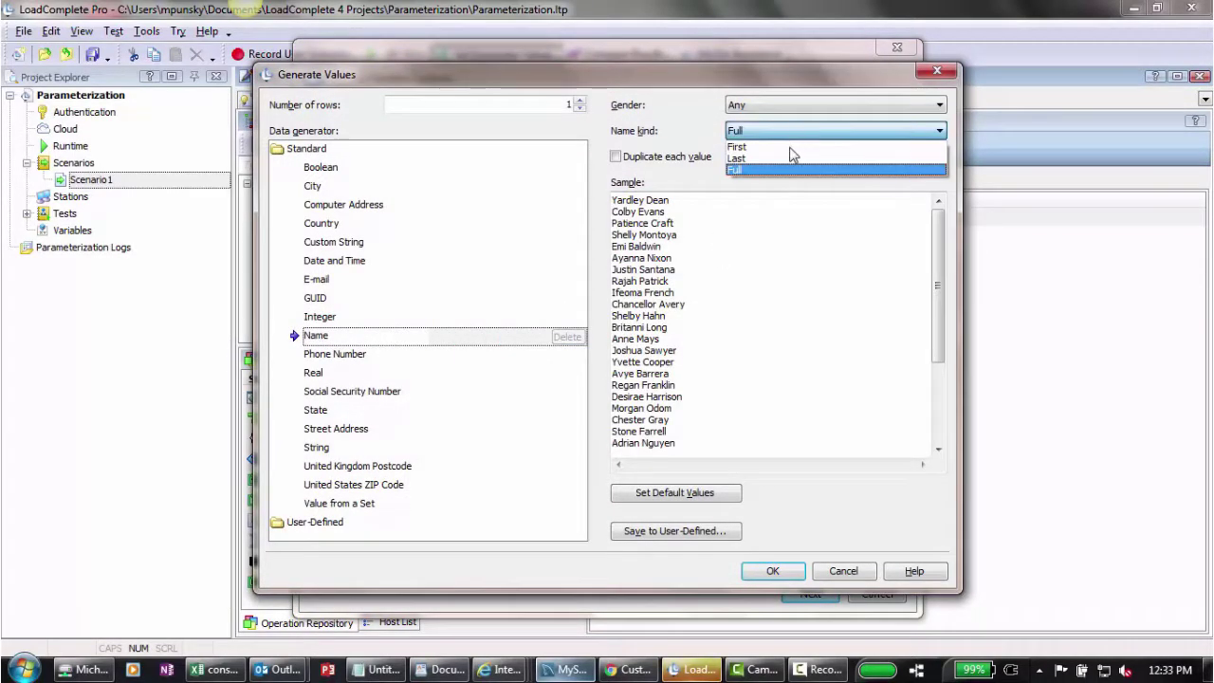
left_click(787, 155)
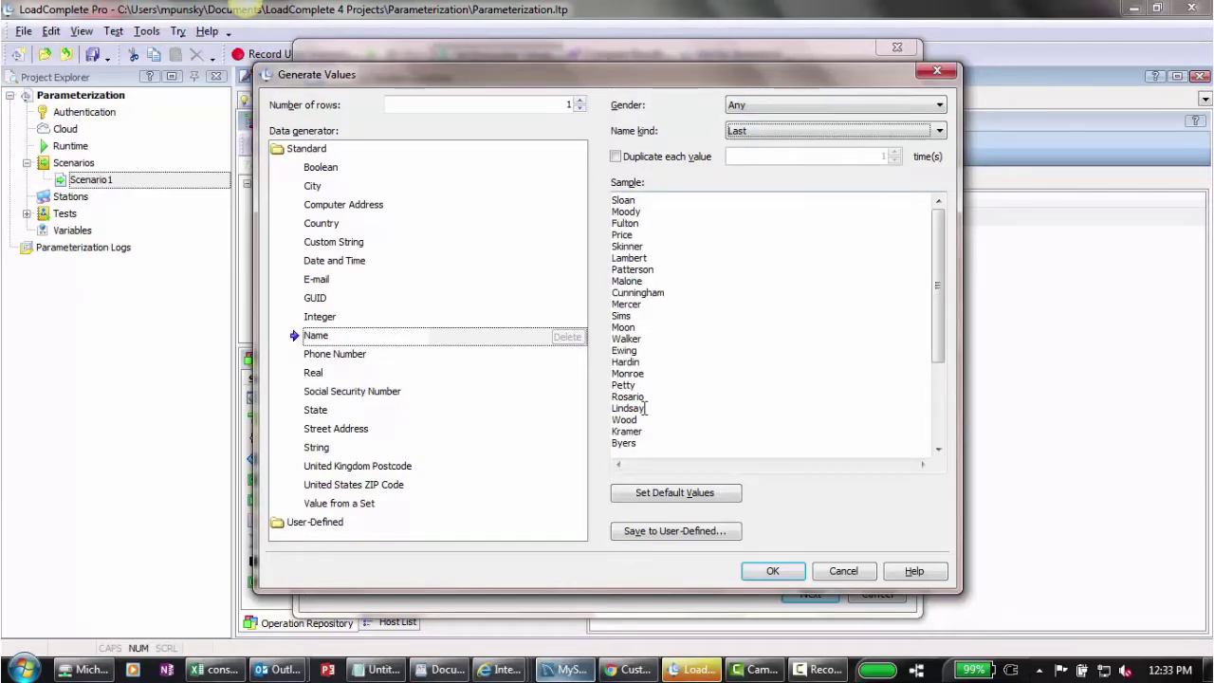
left_click(551, 104)
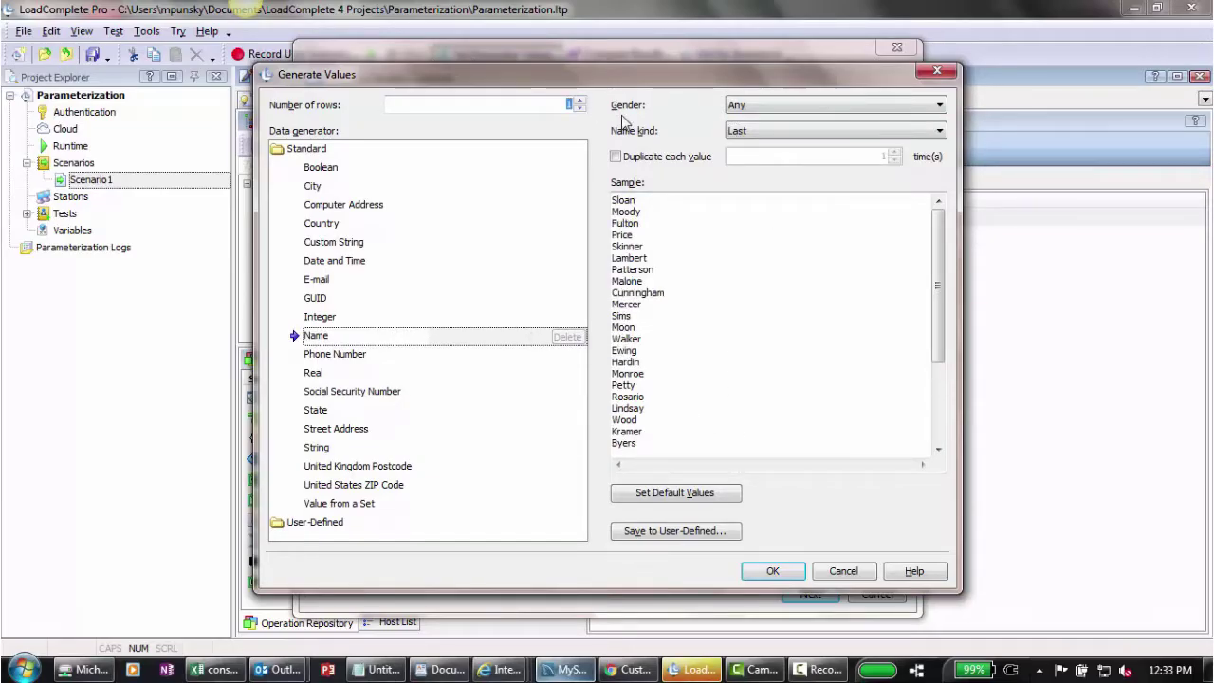
left_click(774, 571)
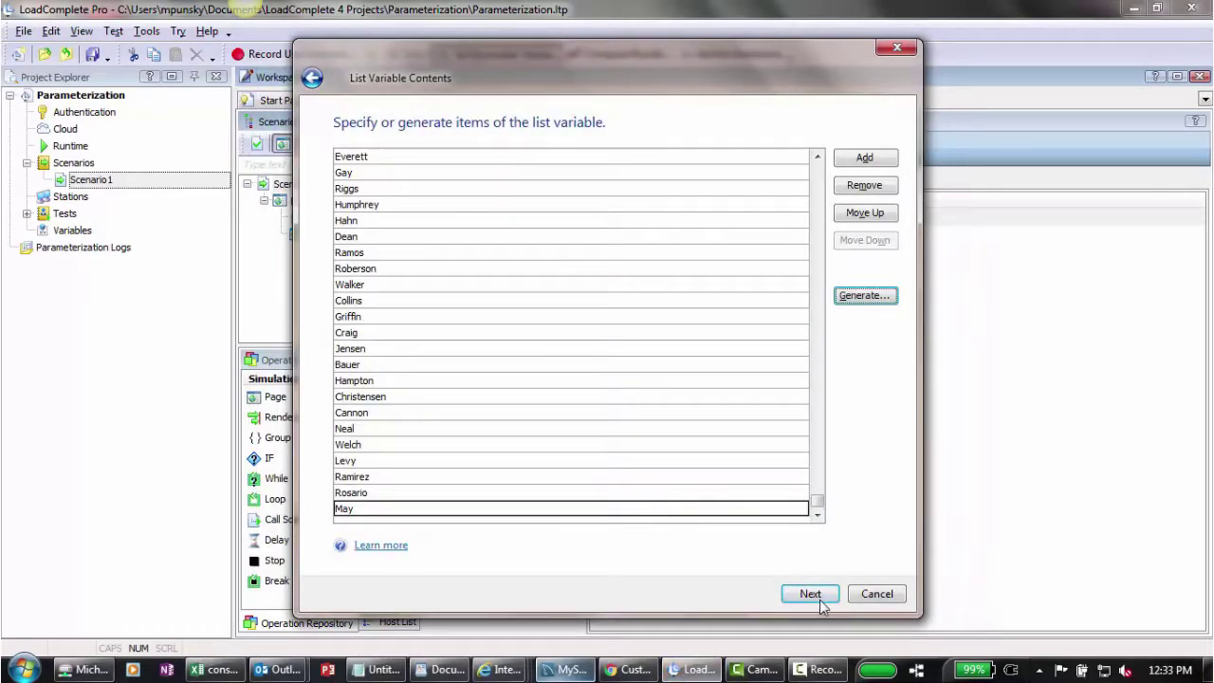
left_click(812, 595)
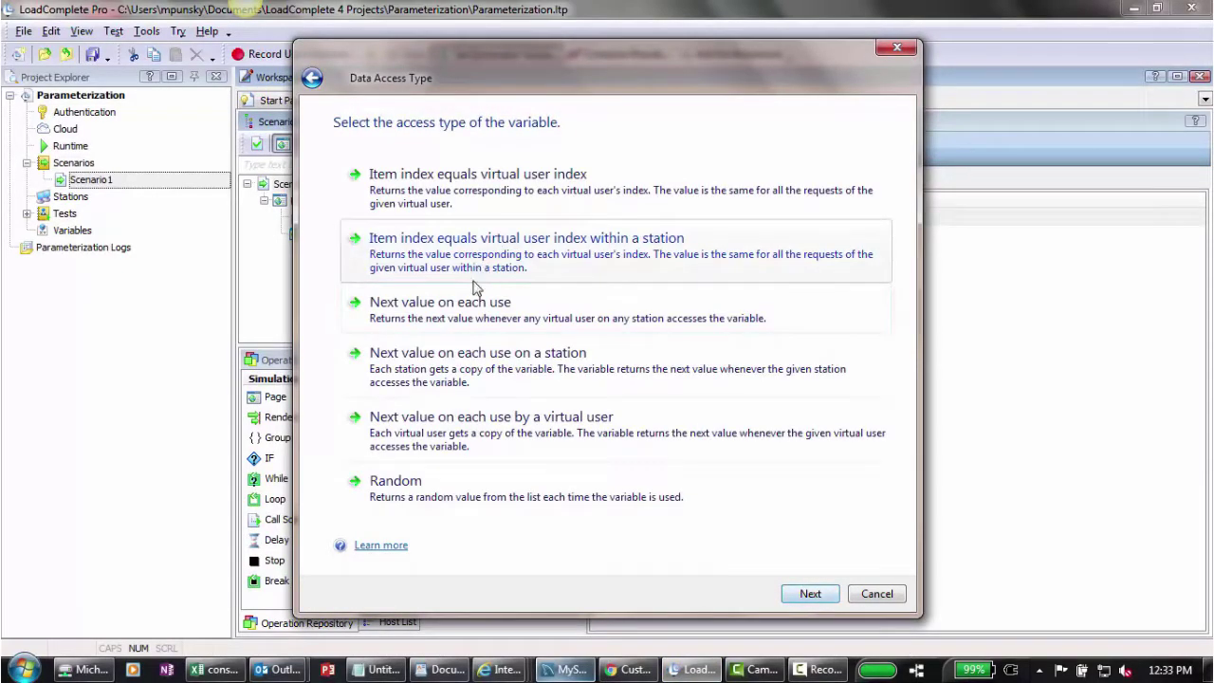
left_click(474, 316)
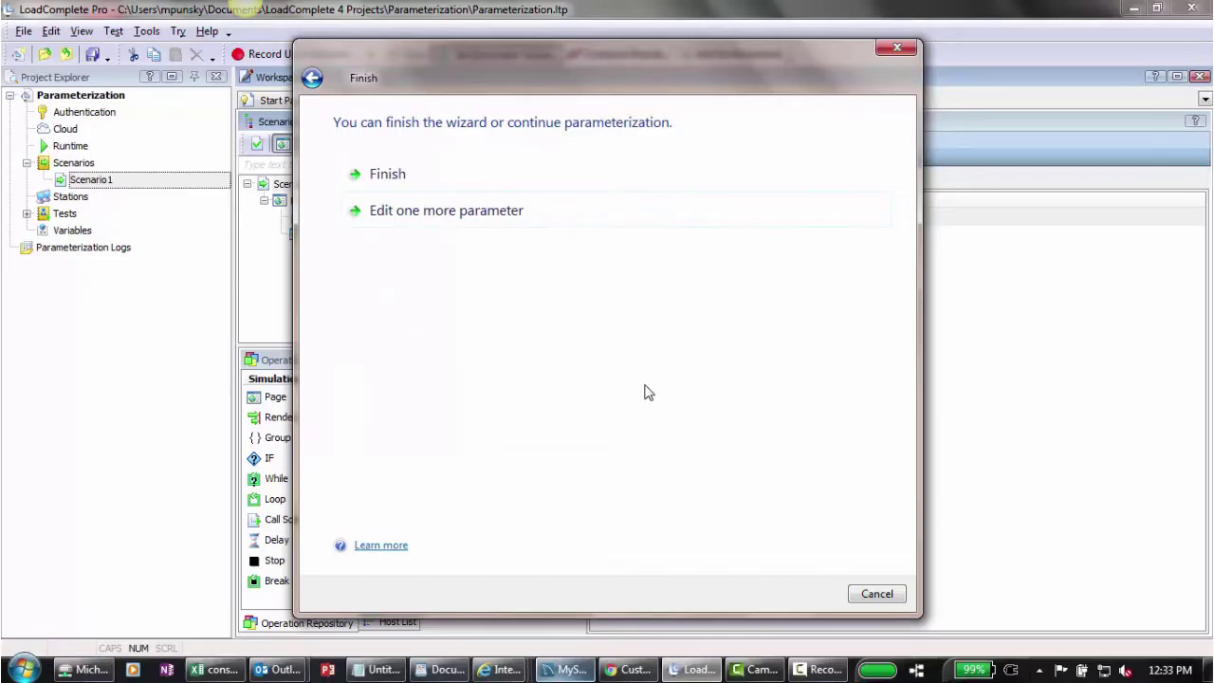
Step: Pick the email parameter and create new variable LTVar3
left_click(475, 211)
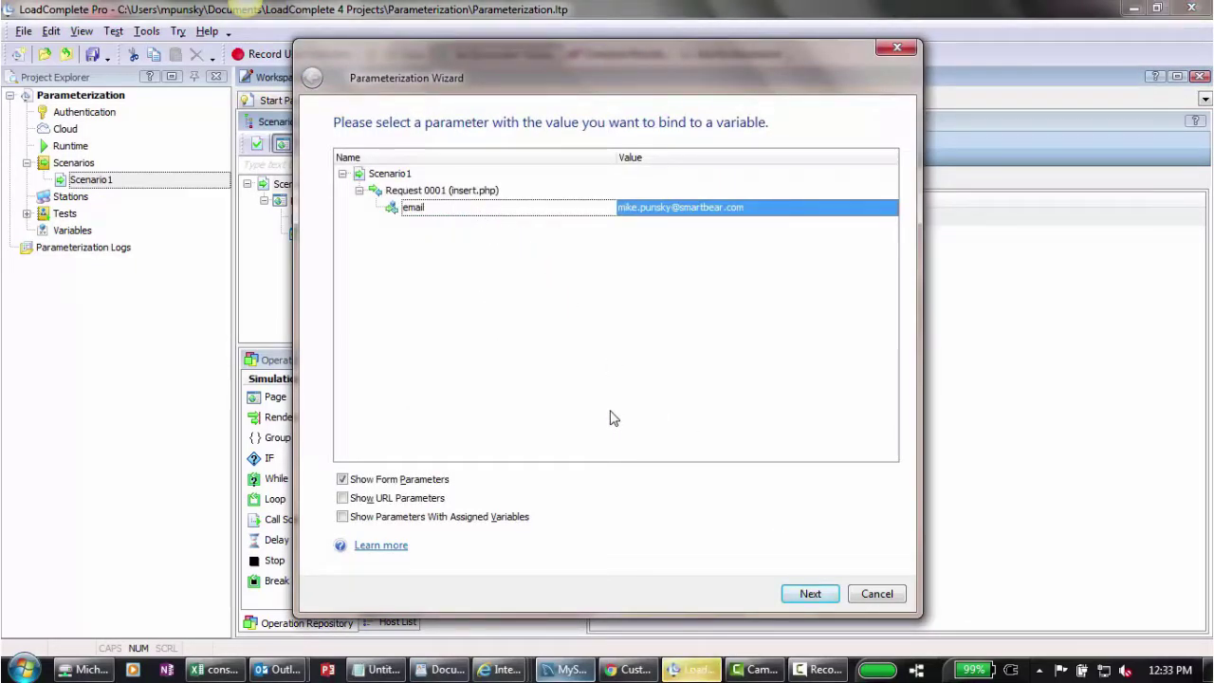
left_click(811, 597)
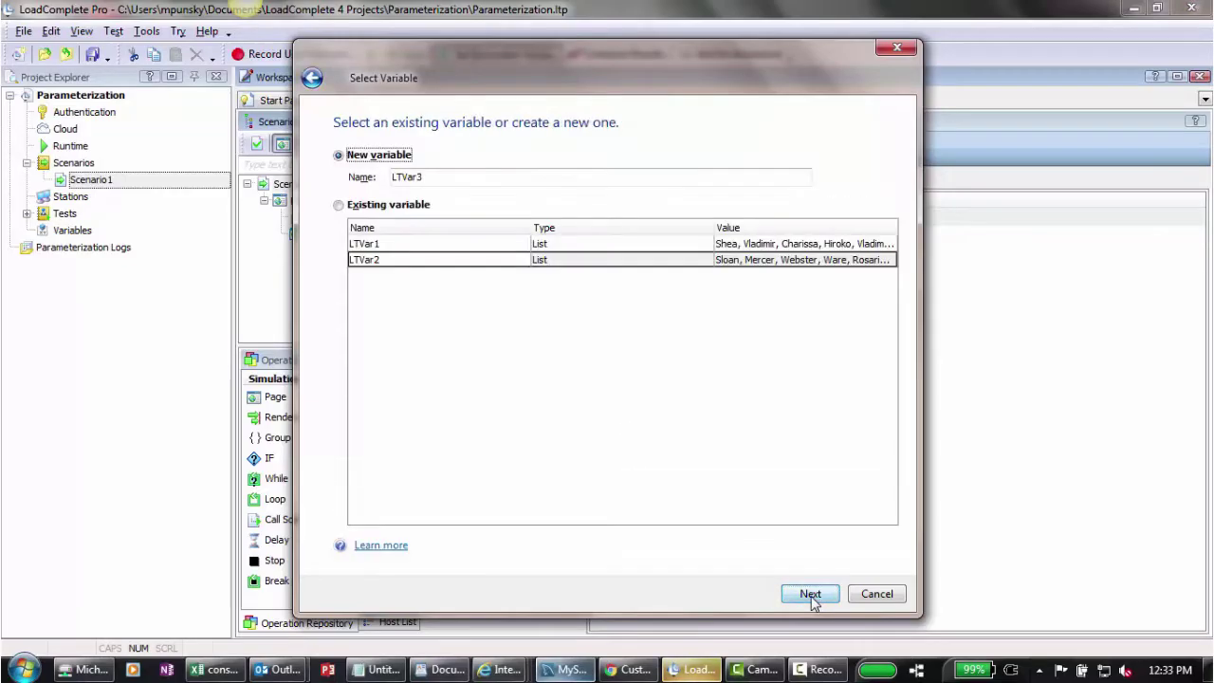
left_click(814, 596)
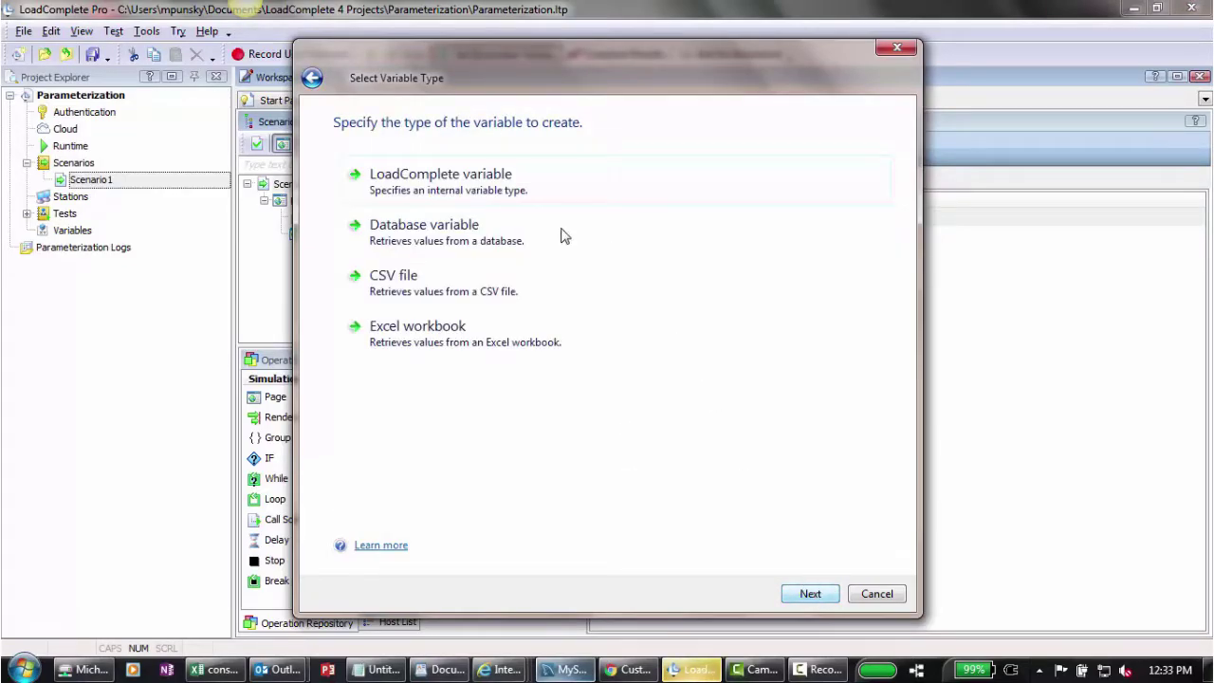
Step: Make LTVar3 a list variable of 5000 generated e-mail addresses and confirm the access type
left_click(500, 190)
left_click(500, 191)
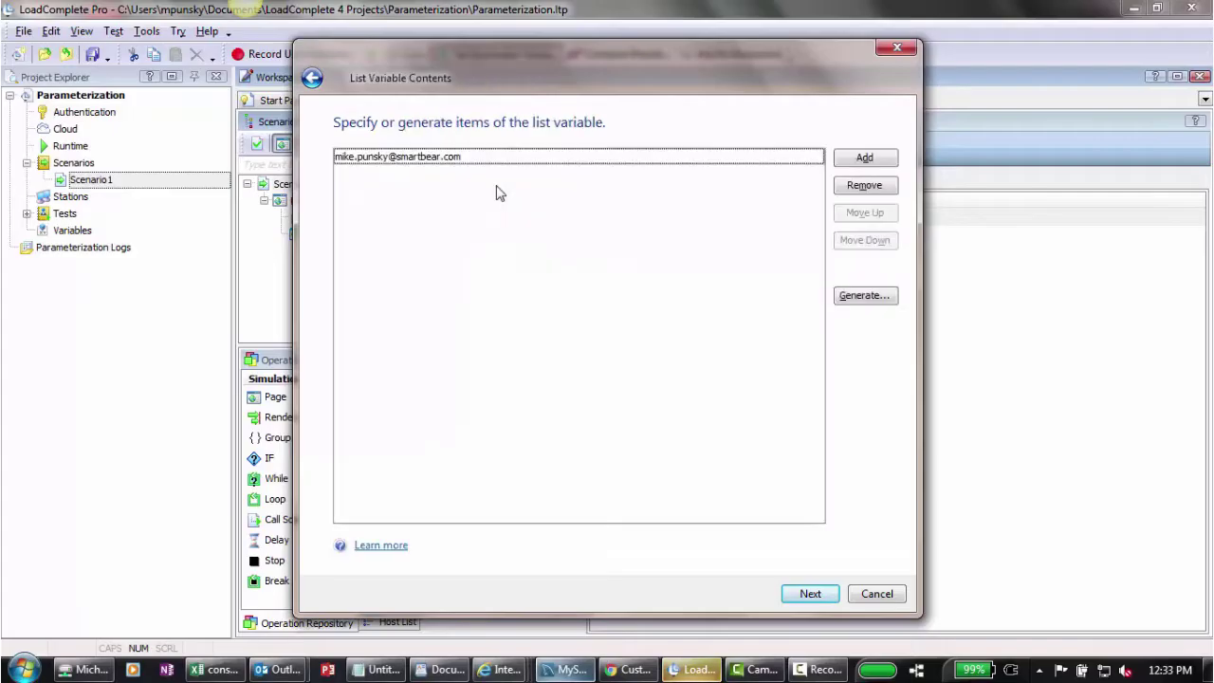
left_click(872, 300)
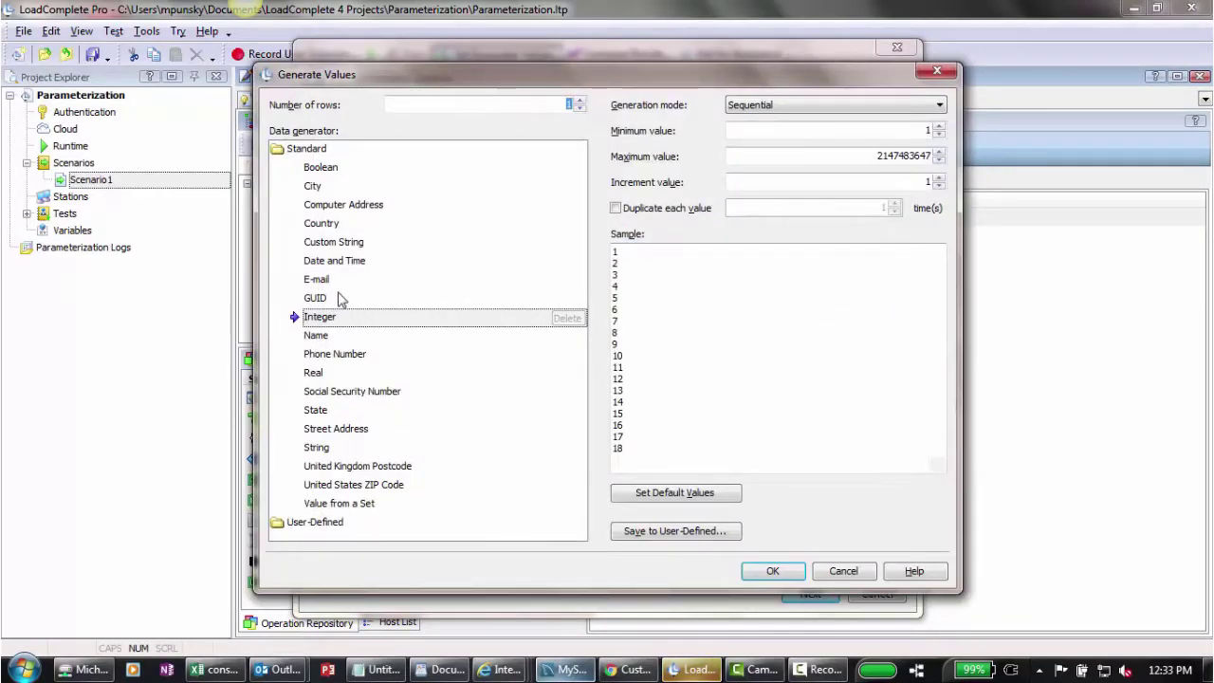
left_click(327, 281)
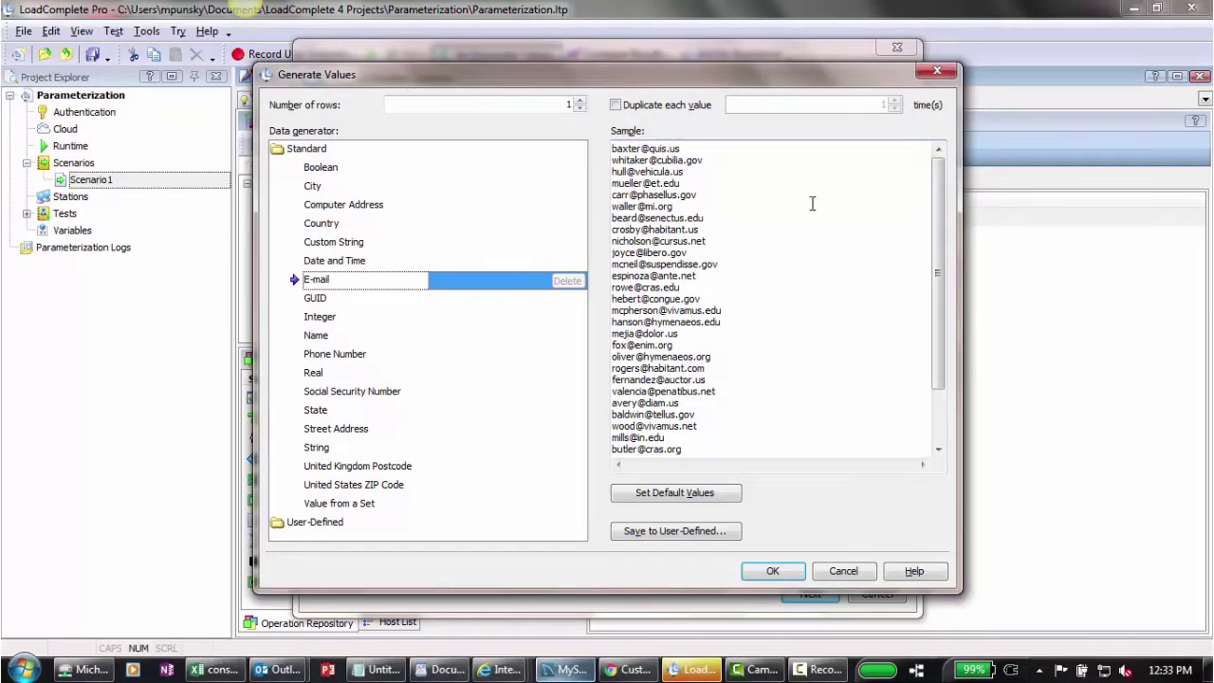
left_click(550, 103)
type("5")
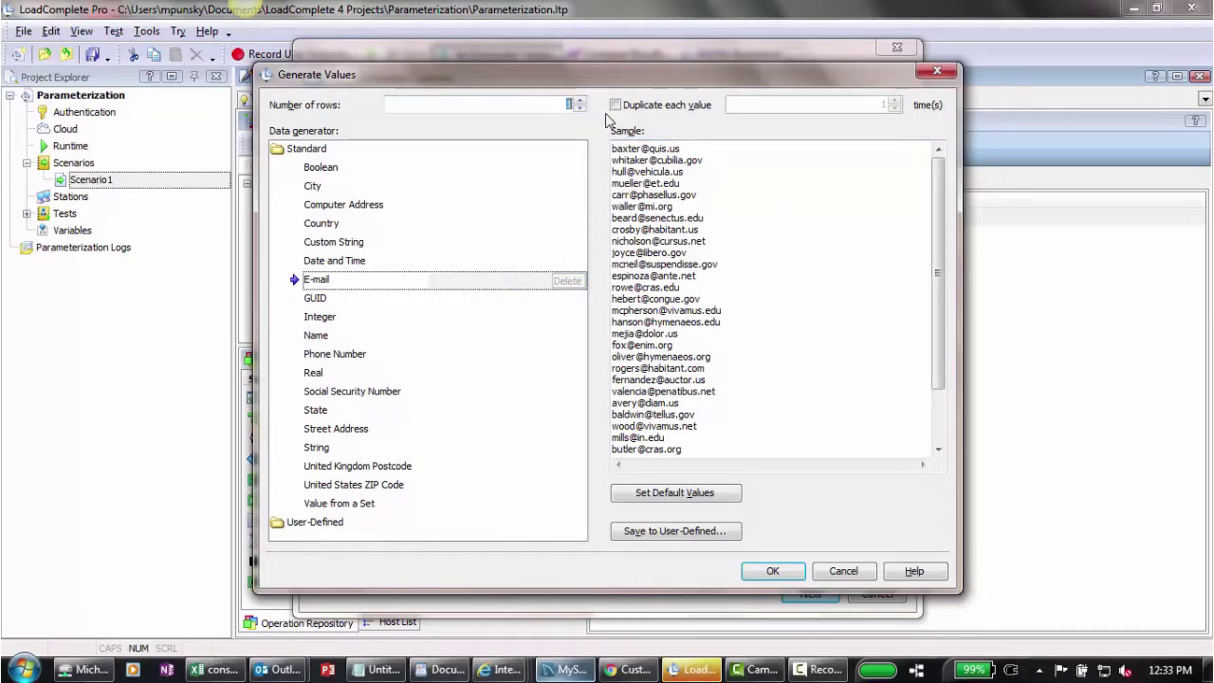
type("000")
left_click(773, 572)
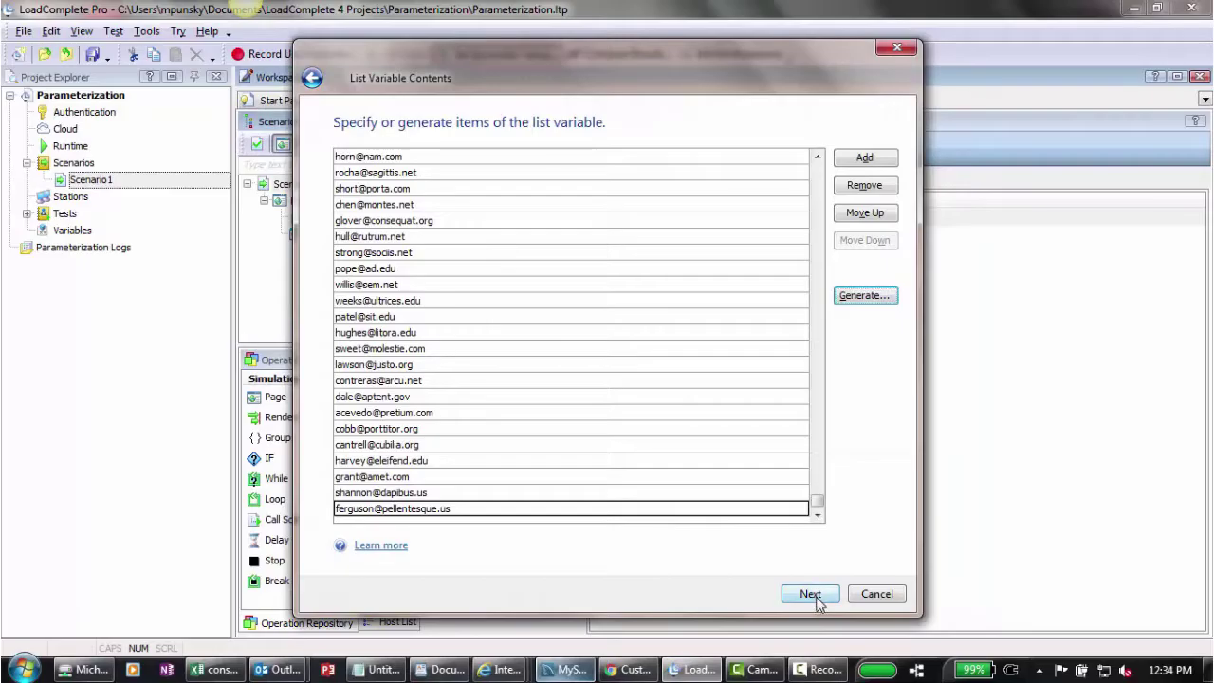
left_click(811, 596)
left_click(811, 595)
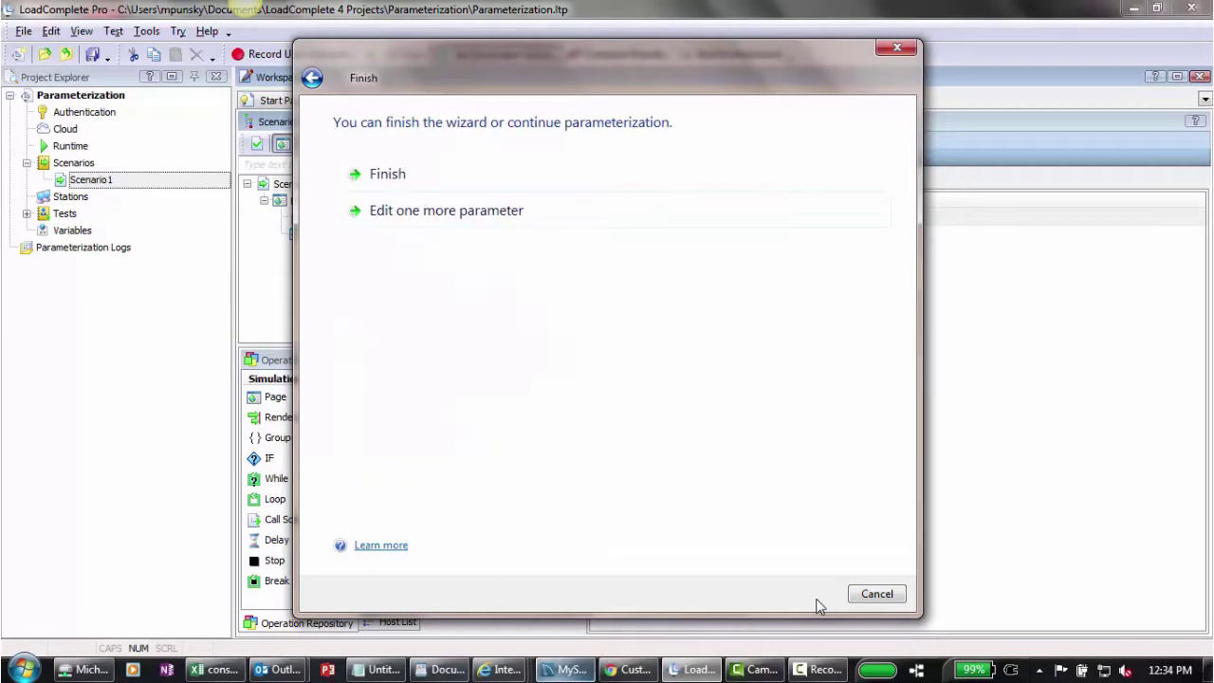
Step: Finish the wizard, review LTVar1–LTVar3 on the Variables tab, and create test Test1
left_click(422, 174)
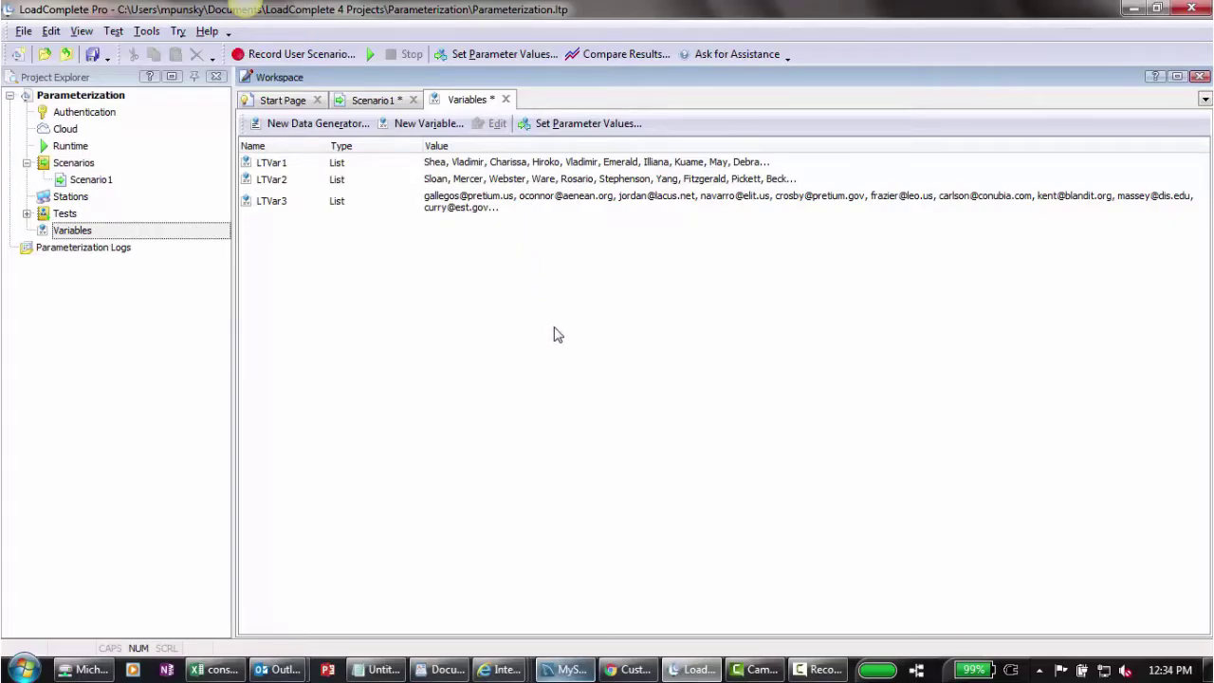
left_click(818, 670)
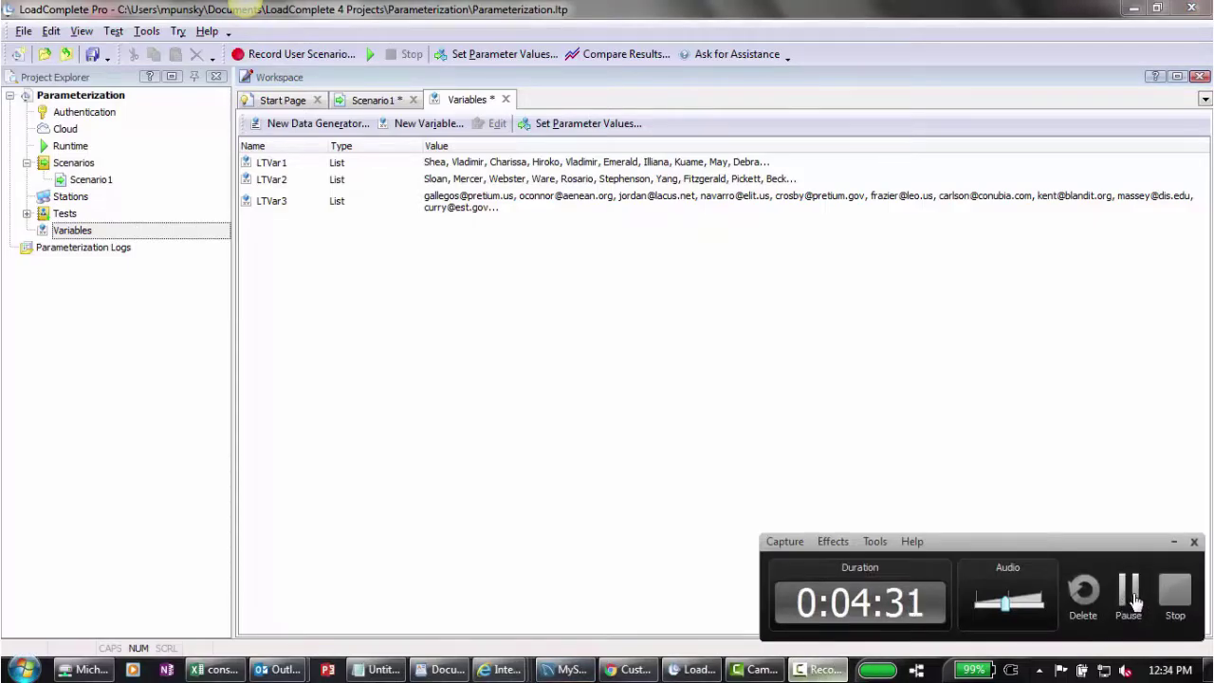
left_click(1128, 596)
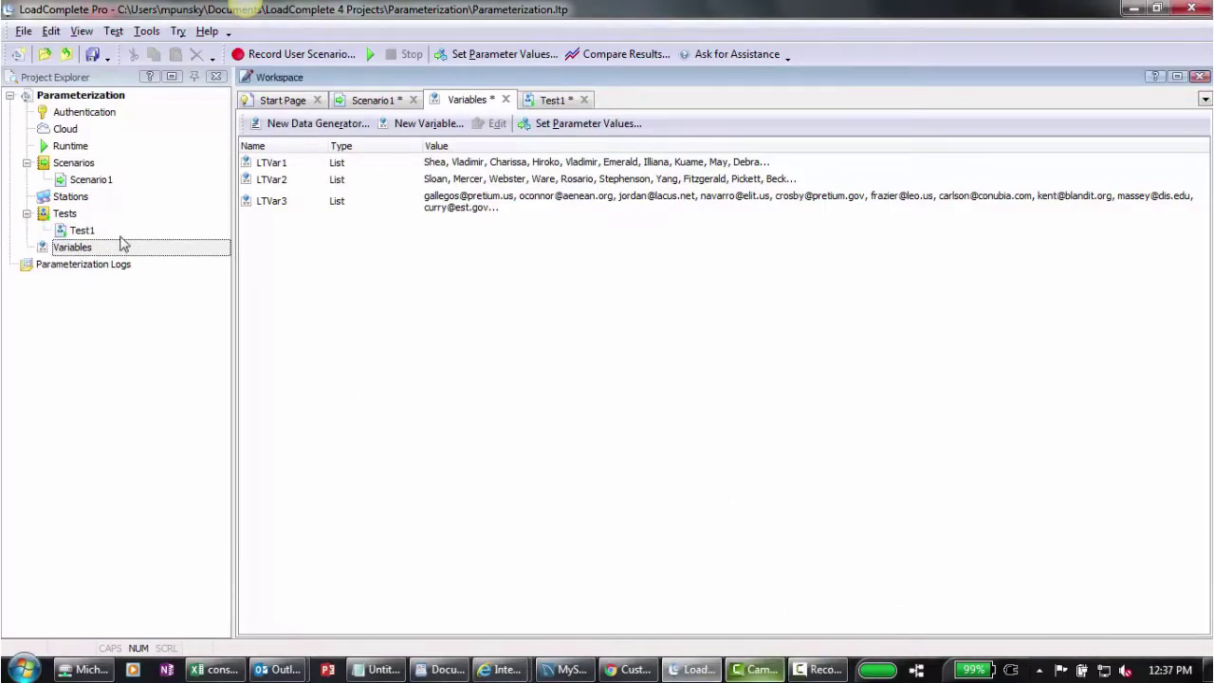
Step: Open Scenario1 and Test1, confirm the 1-minute continuous load duration, and start the test run
double_click(88, 180)
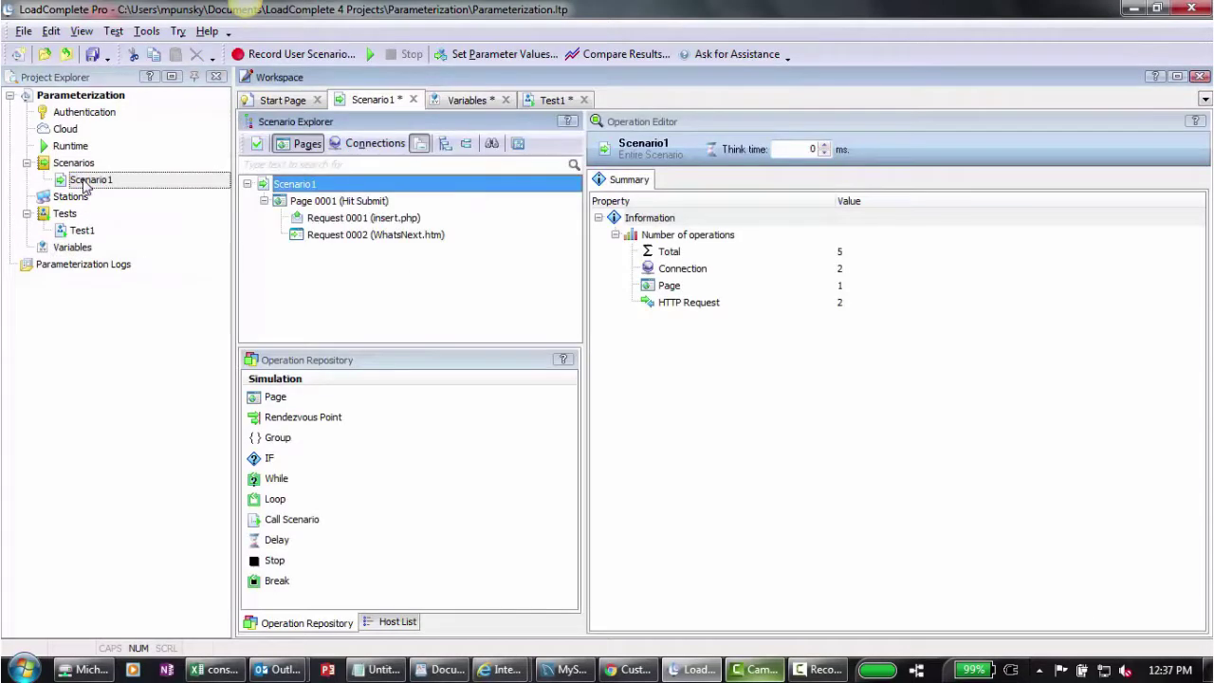
double_click(76, 232)
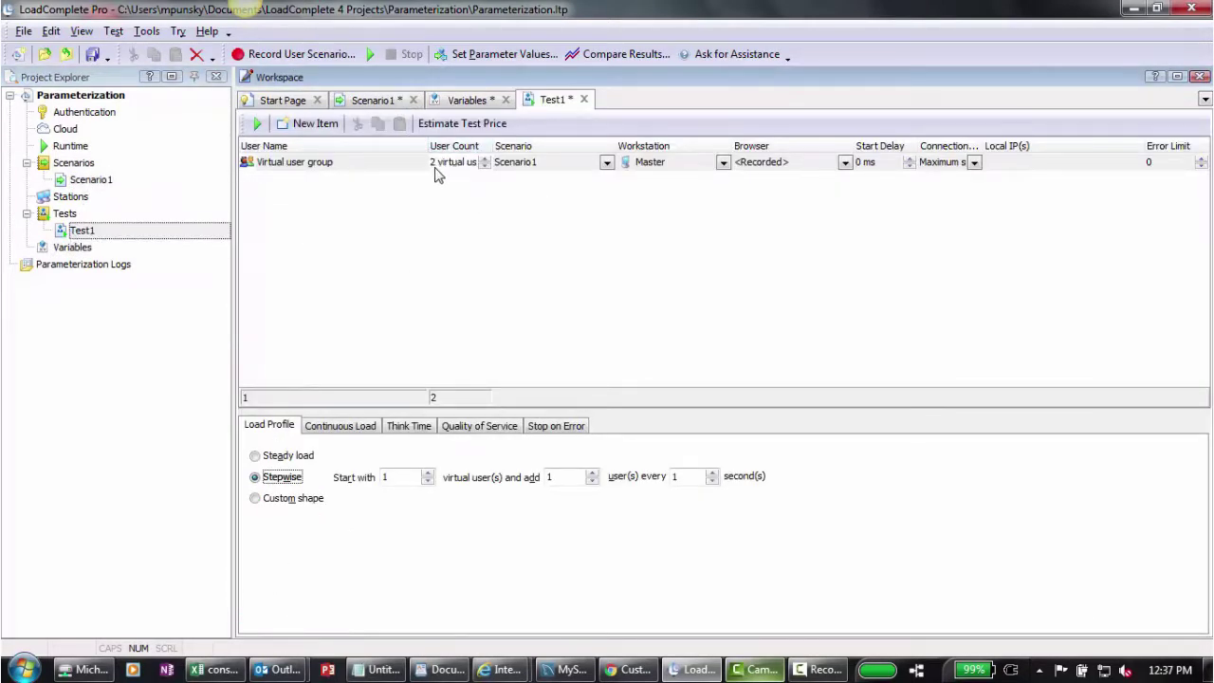
left_click(340, 427)
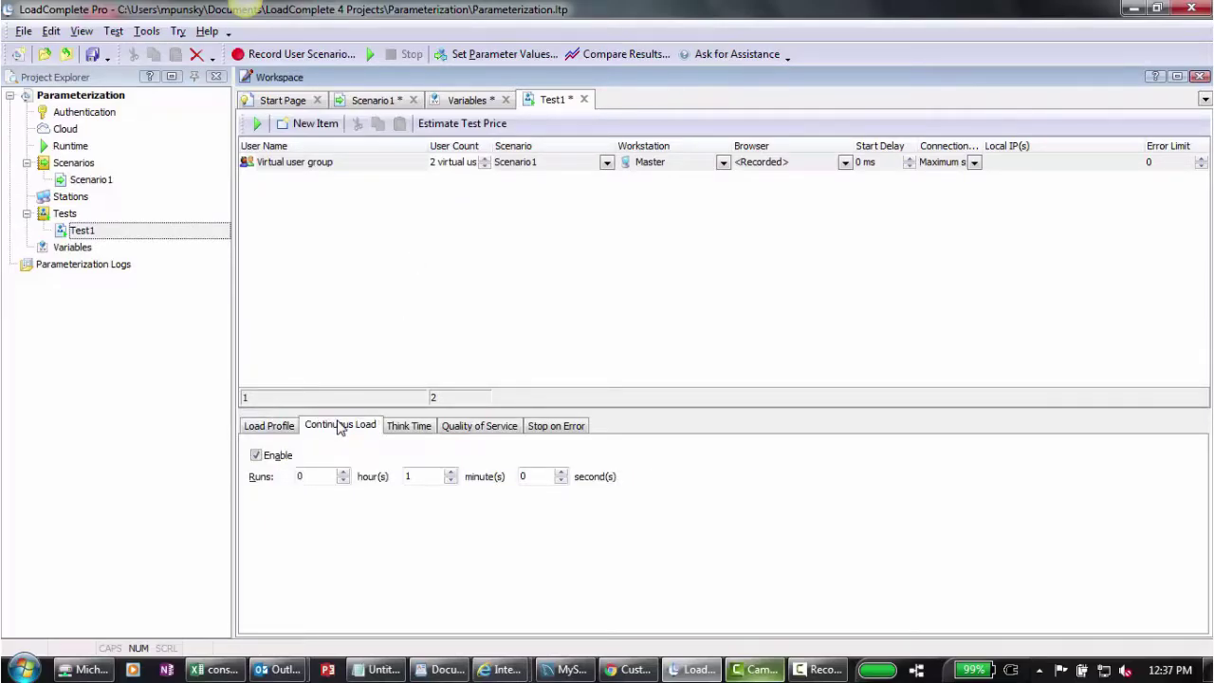
left_click(369, 55)
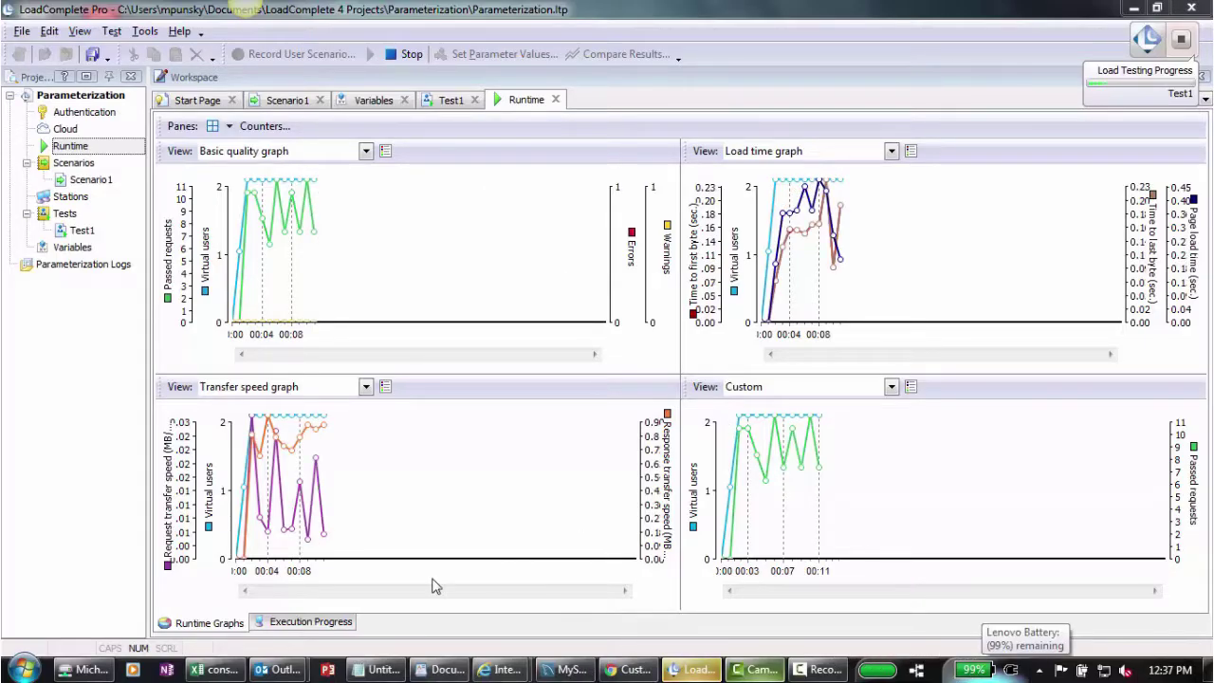
Step: Re-run SELECT * FROM demo.persons in MySQL Workbench and scroll the generated name and e-mail rows
left_click(570, 670)
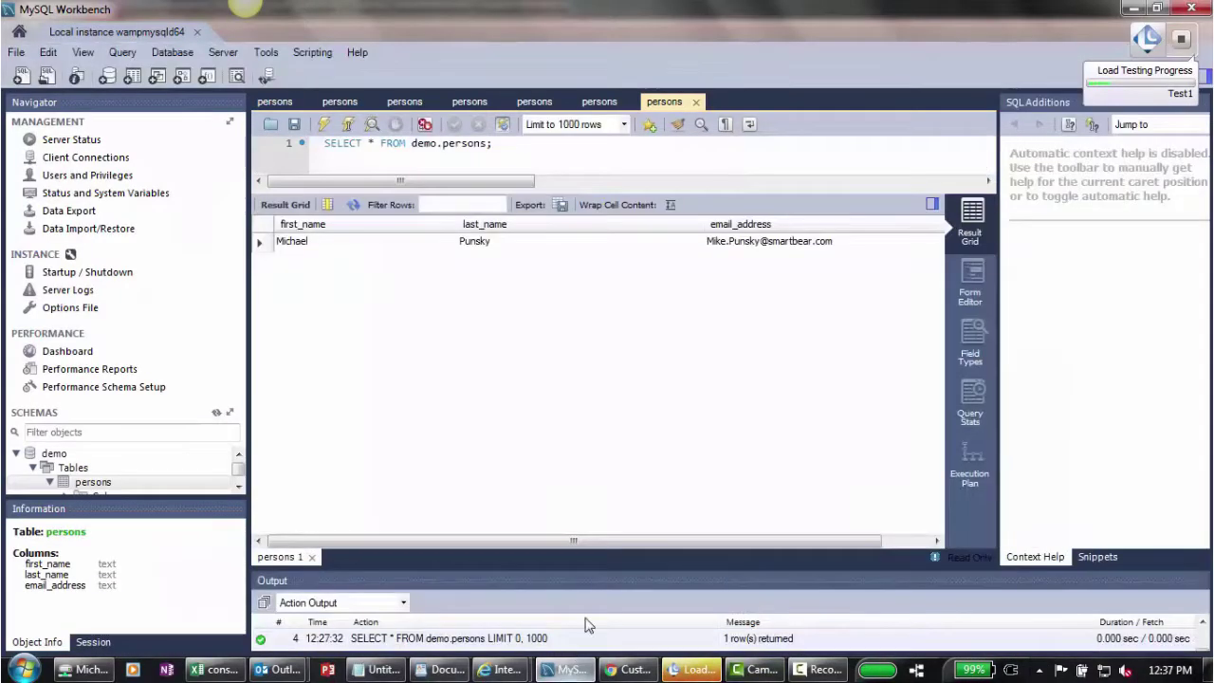
left_click(225, 483)
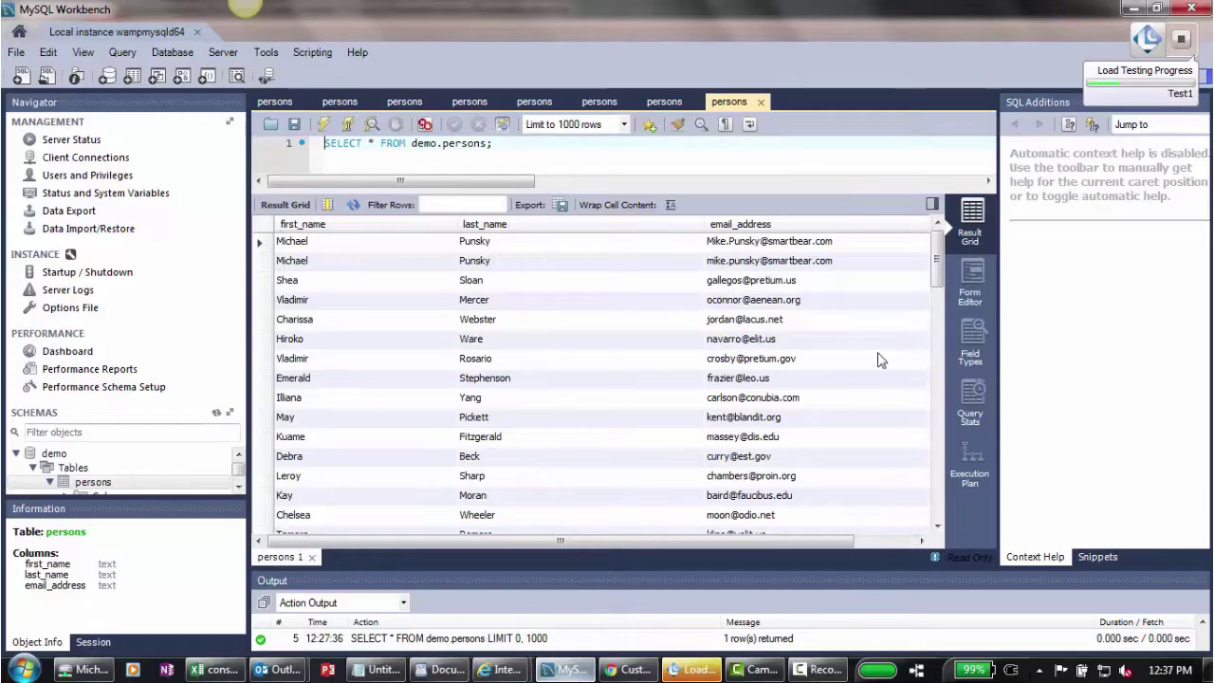
left_click_drag(938, 271, 937, 322)
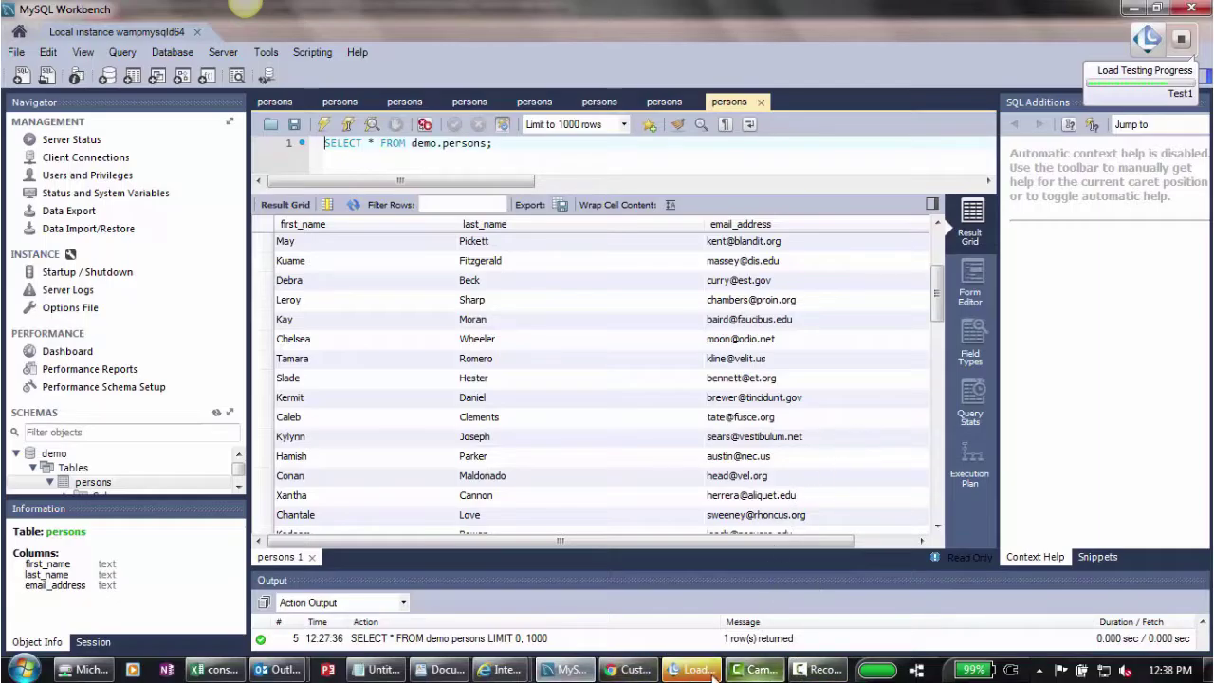
left_click(806, 670)
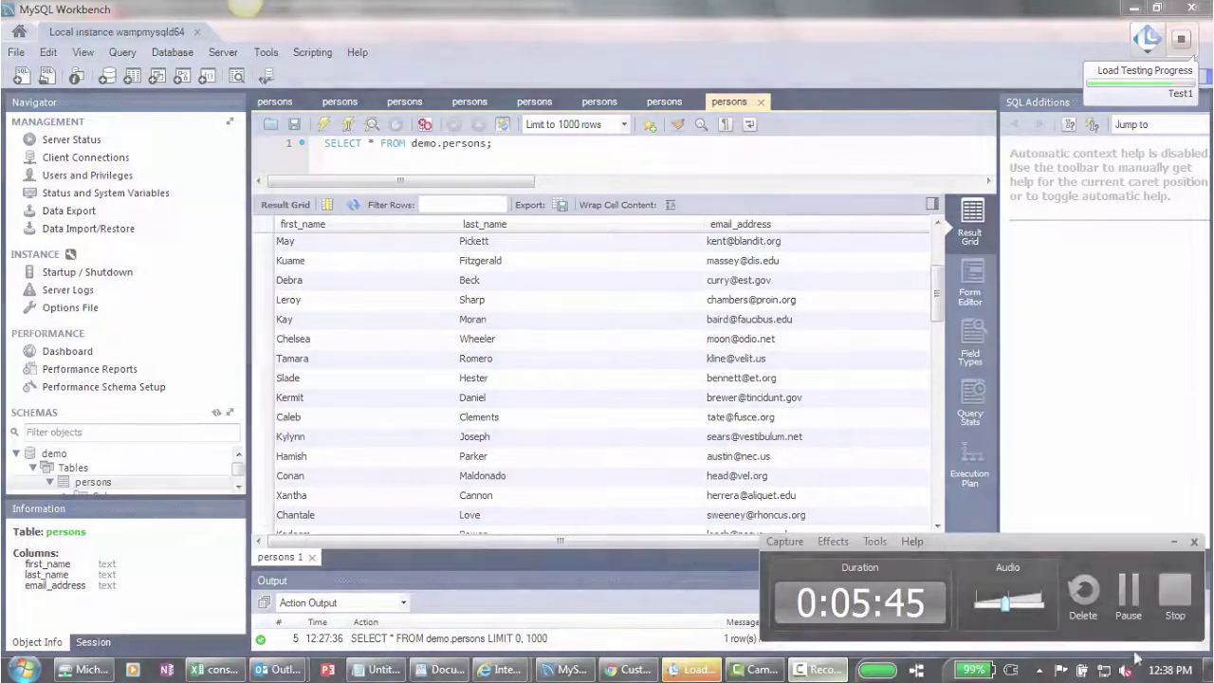